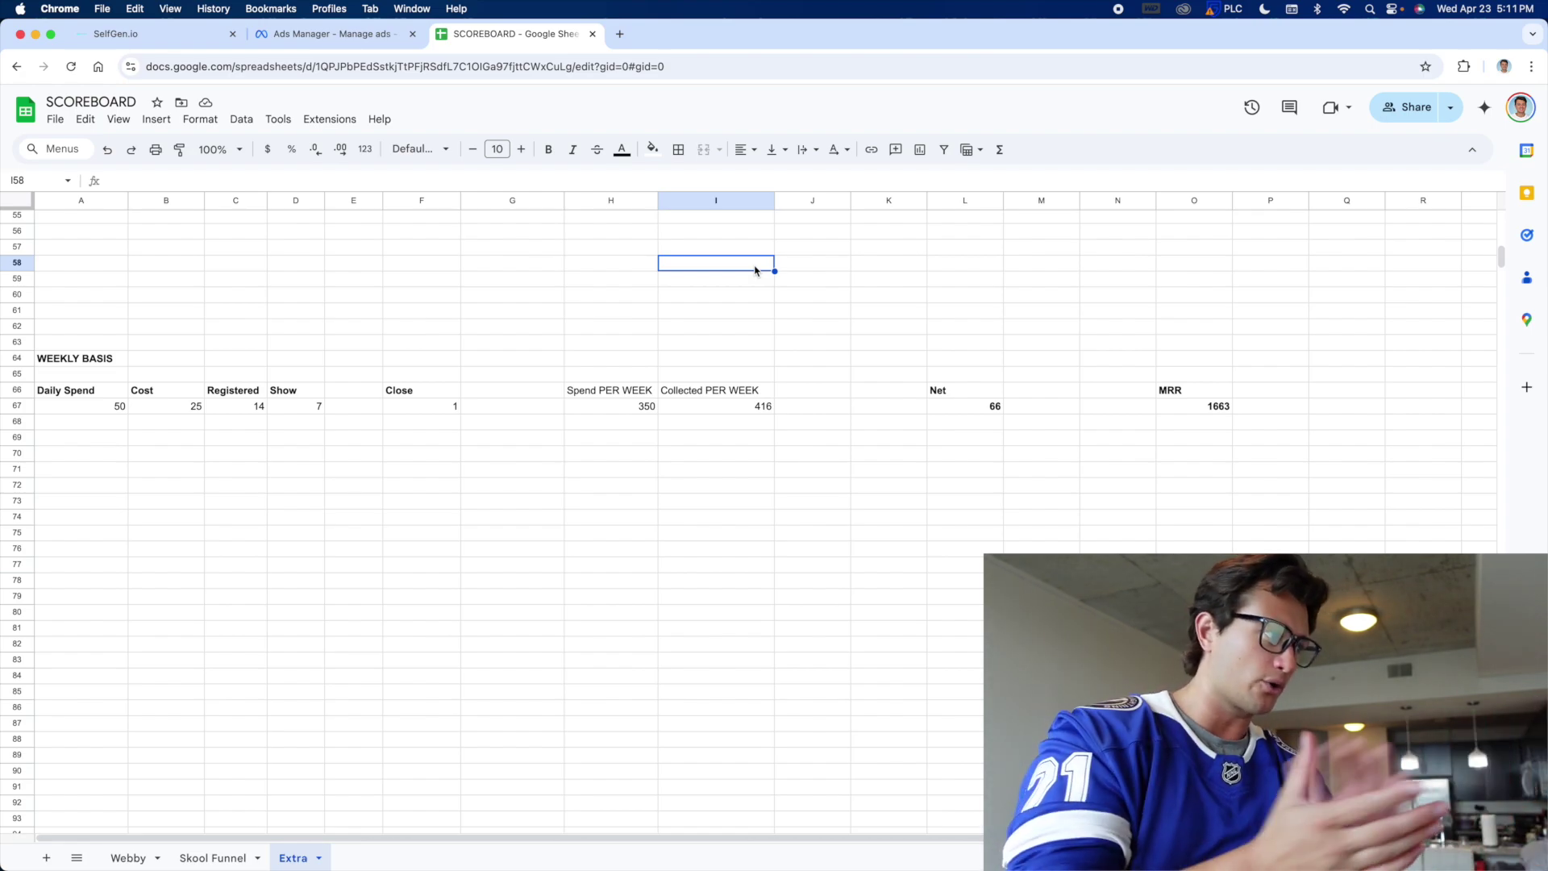
# Step: Set the weekly-basis Cost in cell B67 to 20
pyautogui.click(208, 309)
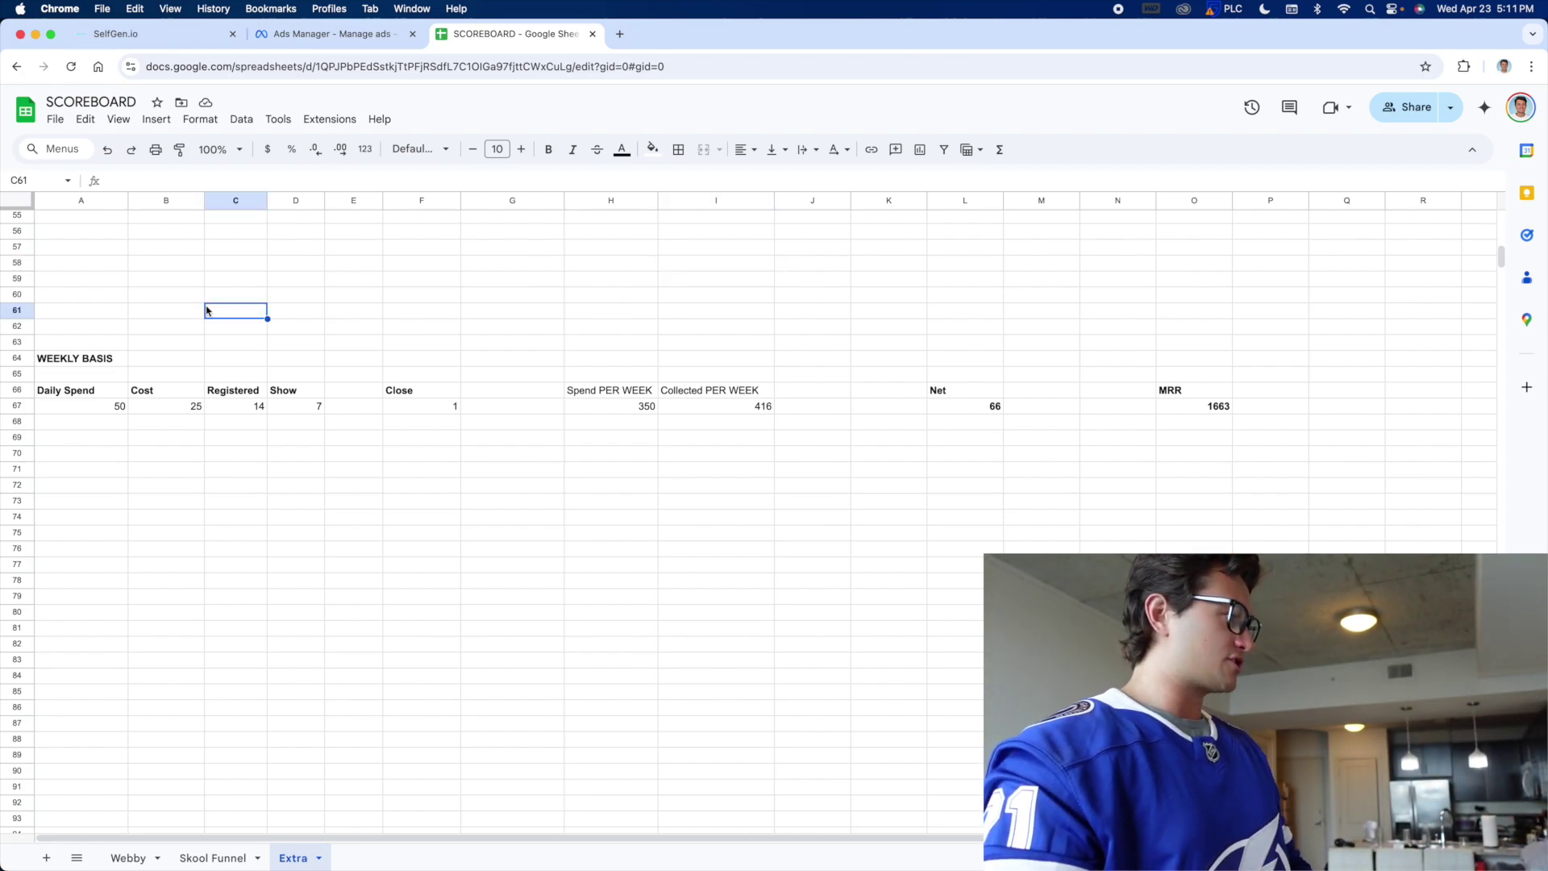
pyautogui.click(182, 409)
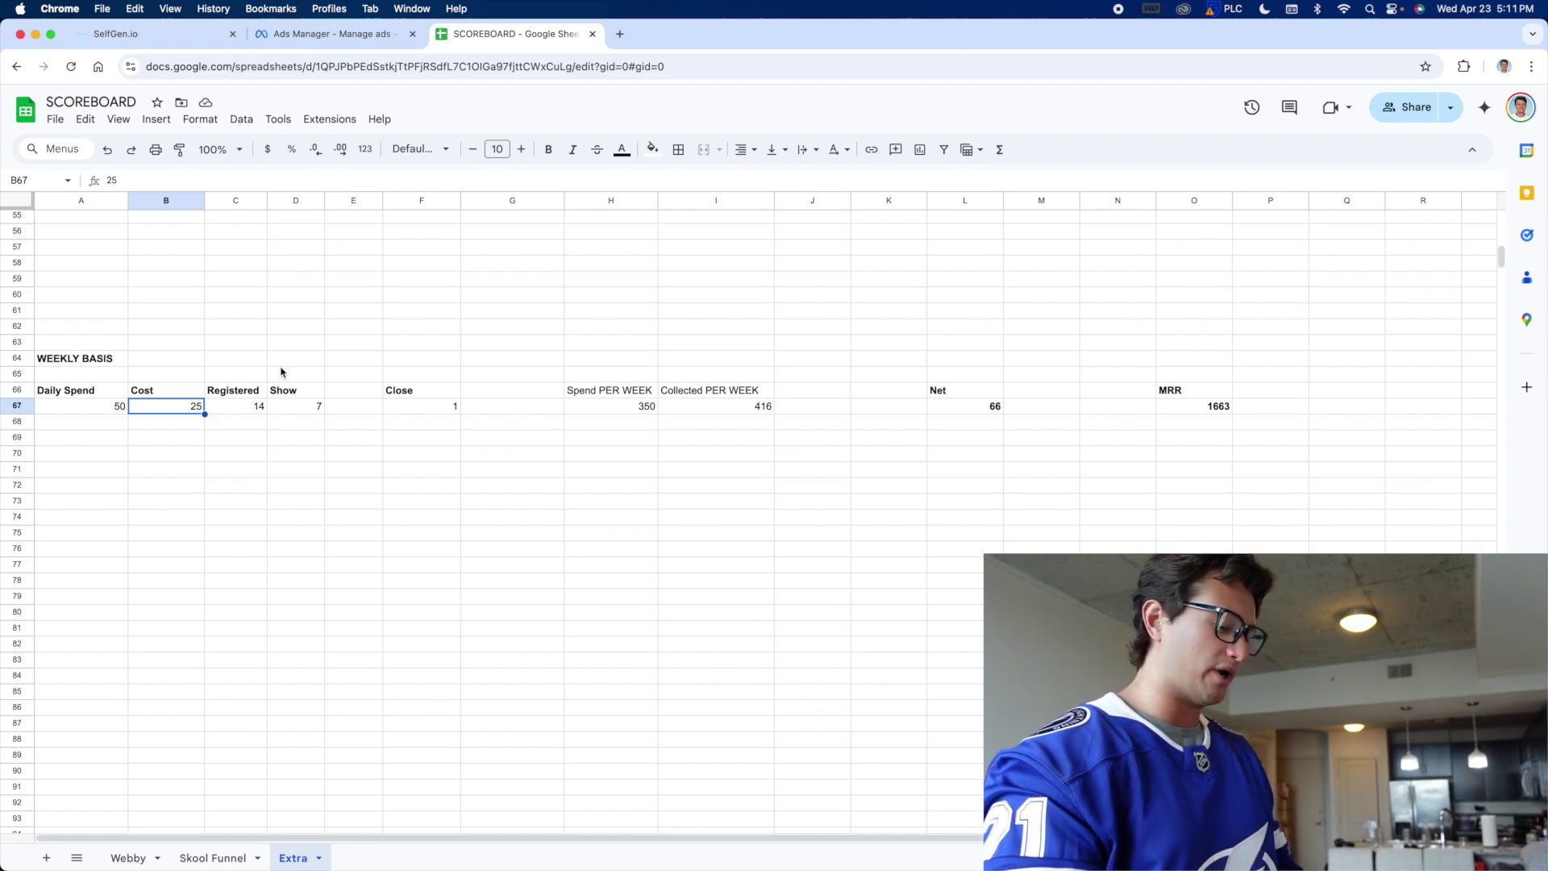
pyautogui.write('20')
pyautogui.press('Return')
pyautogui.click(192, 406)
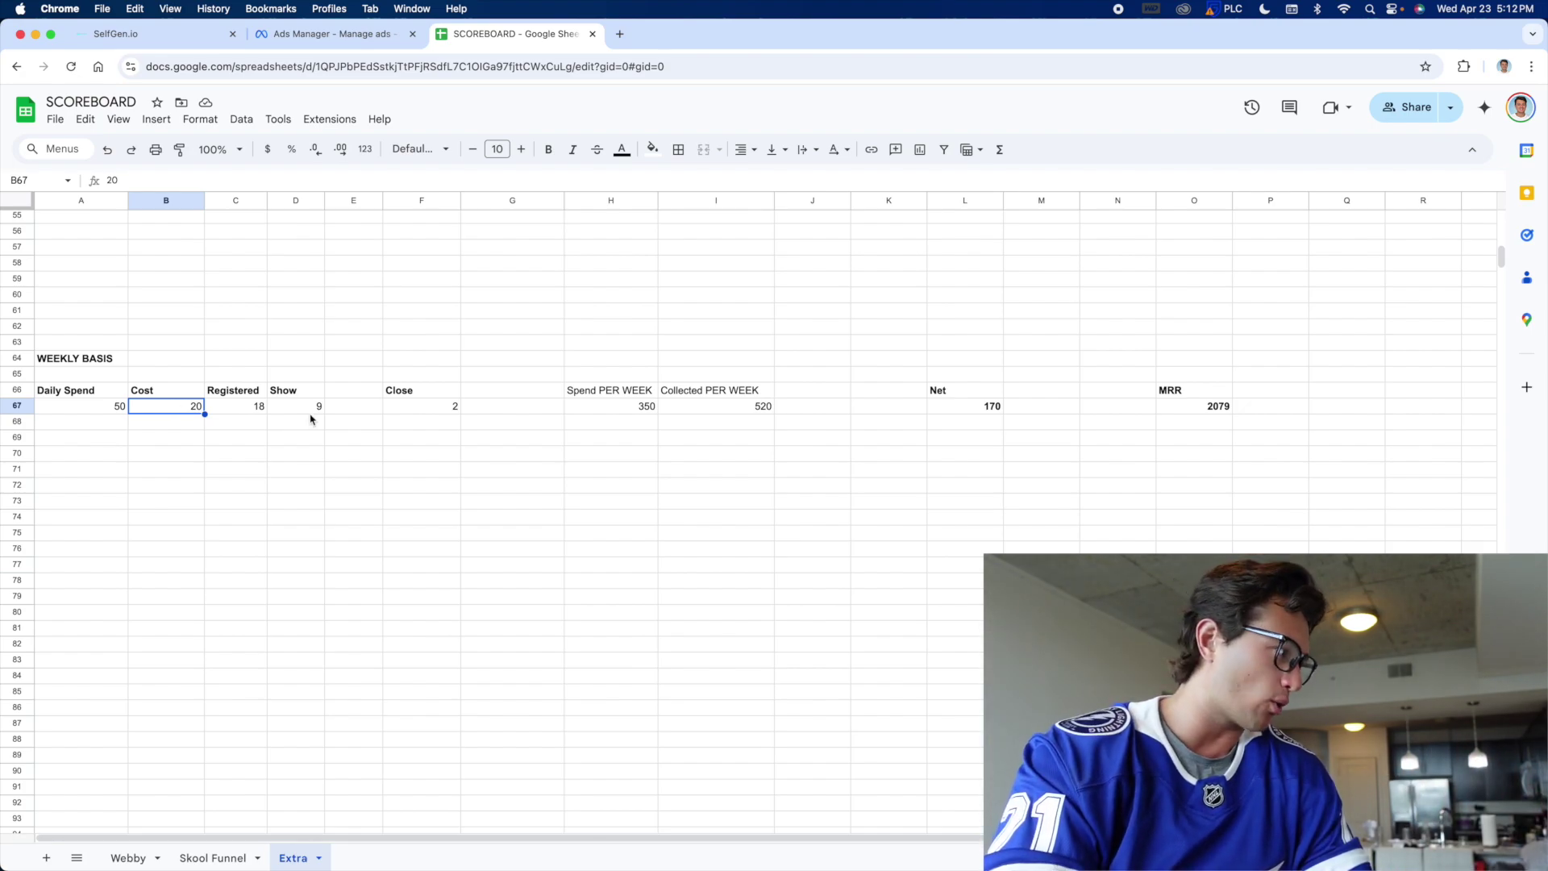
pyautogui.click(73, 389)
pyautogui.moveTo(69, 331); pyautogui.dragTo(73, 358)
pyautogui.keyDown('shift'); pyautogui.click(482, 494); pyautogui.keyUp('shift')
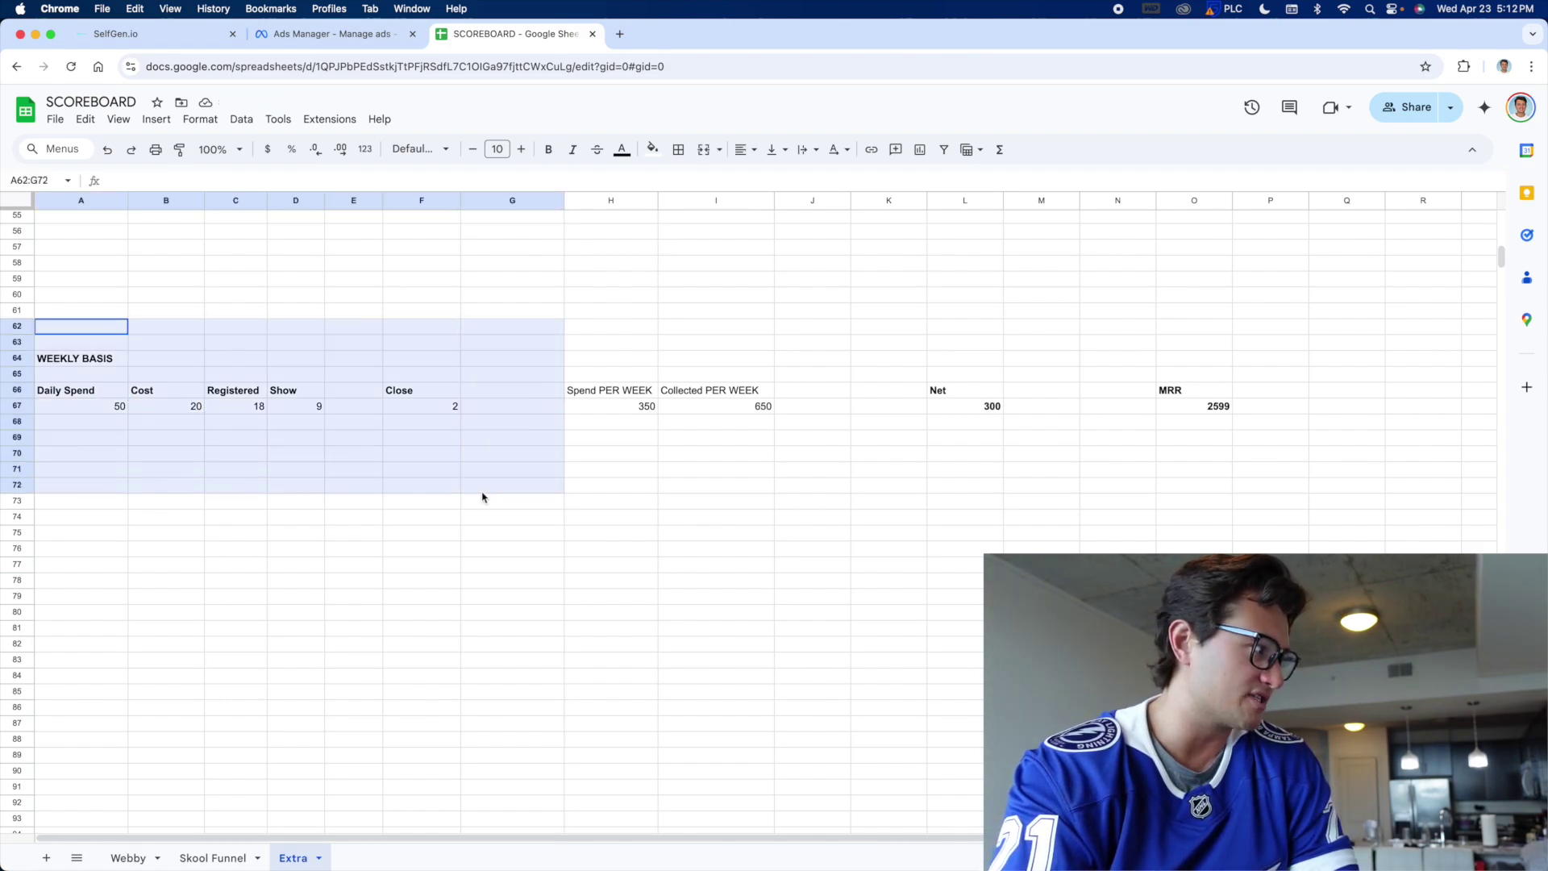
pyautogui.click(483, 494)
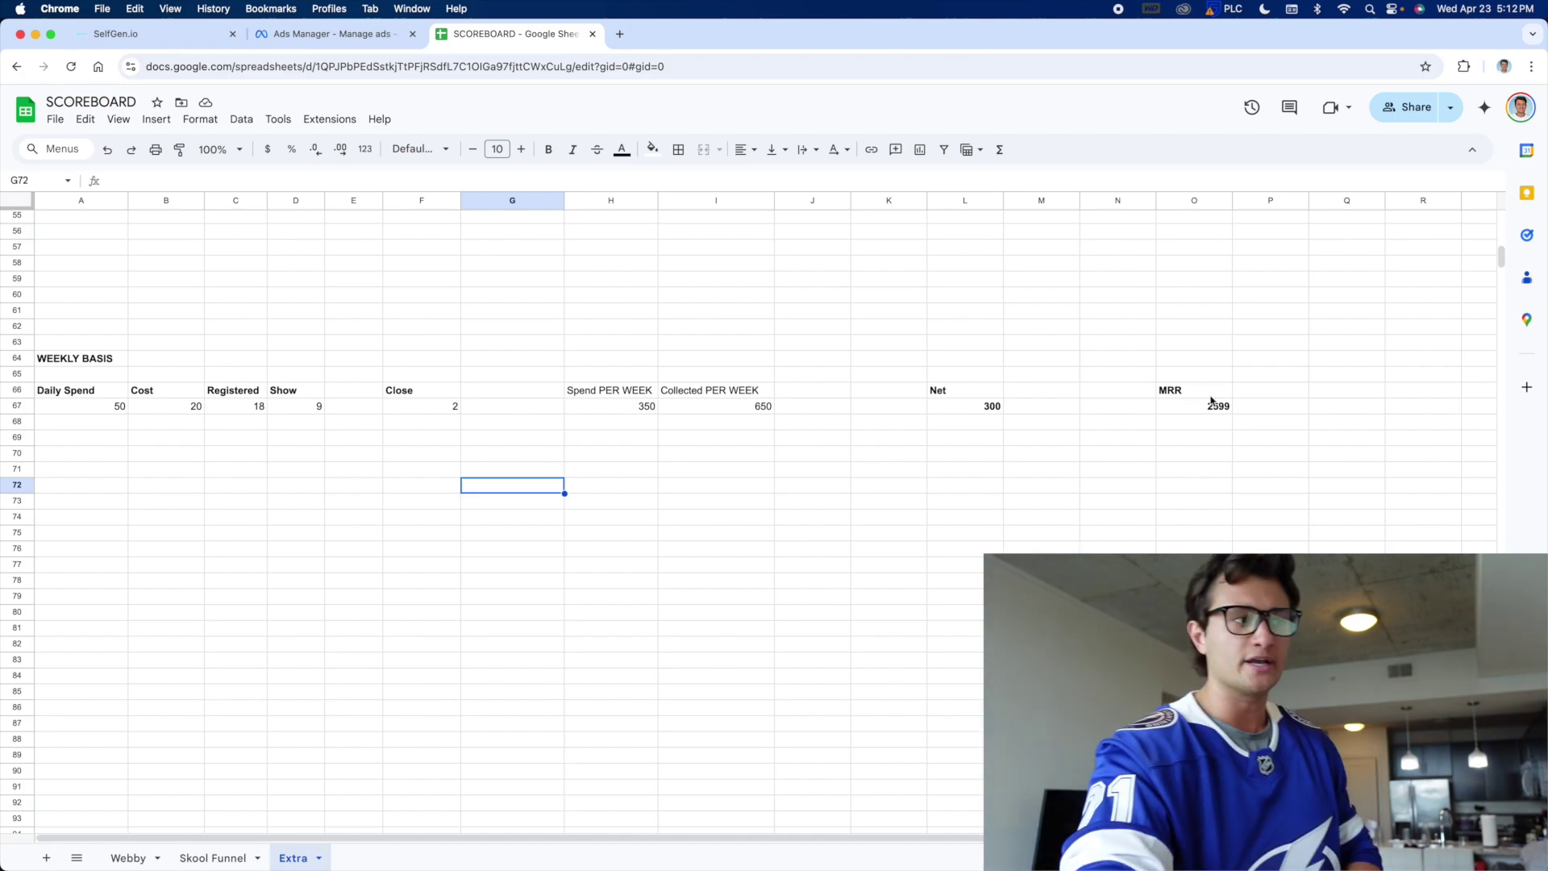
# Step: Set the weekly-basis Cost in cell B67 to 25
pyautogui.click(91, 407)
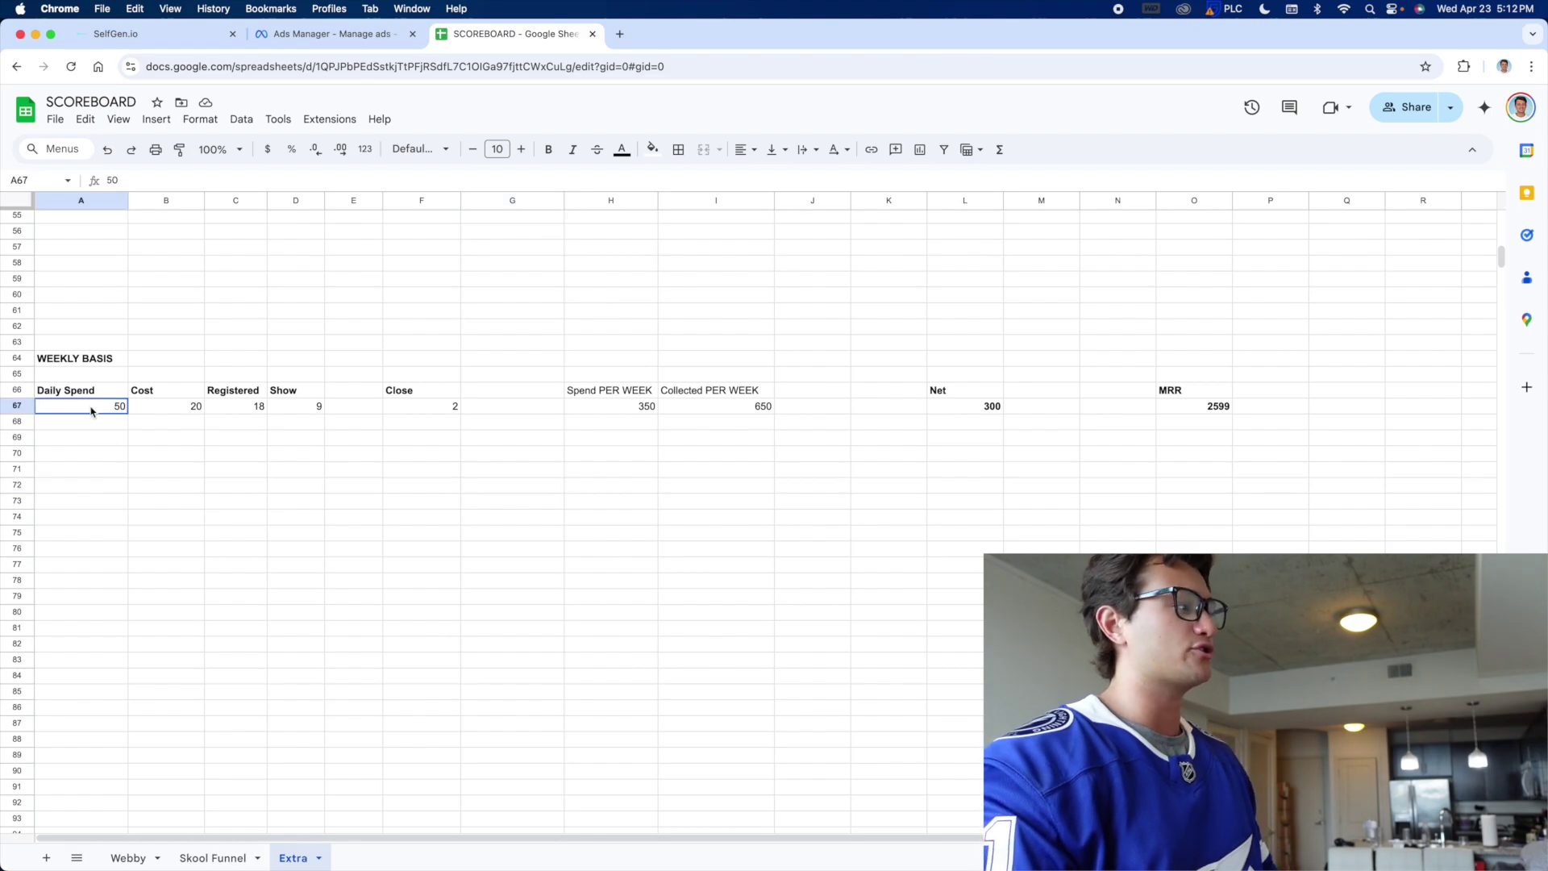
pyautogui.click(170, 409)
pyautogui.write('25')
pyautogui.press('Return')
pyautogui.click(223, 476)
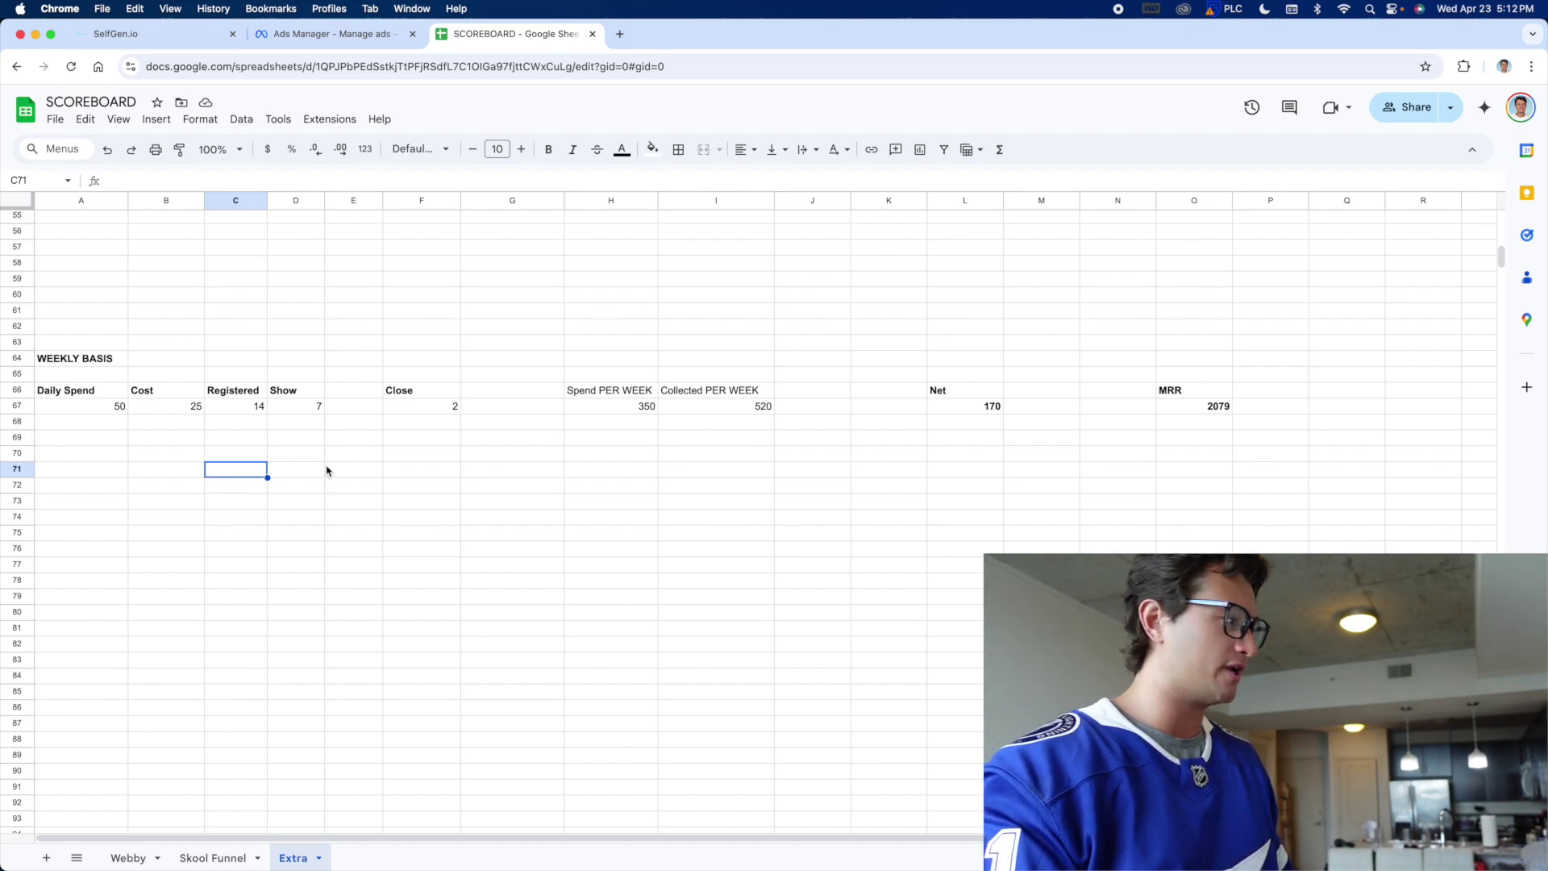
# Step: Examine the Daily Spend and Cost inputs and the formulas behind Registered, Show and Close in row 67
pyautogui.click(278, 355)
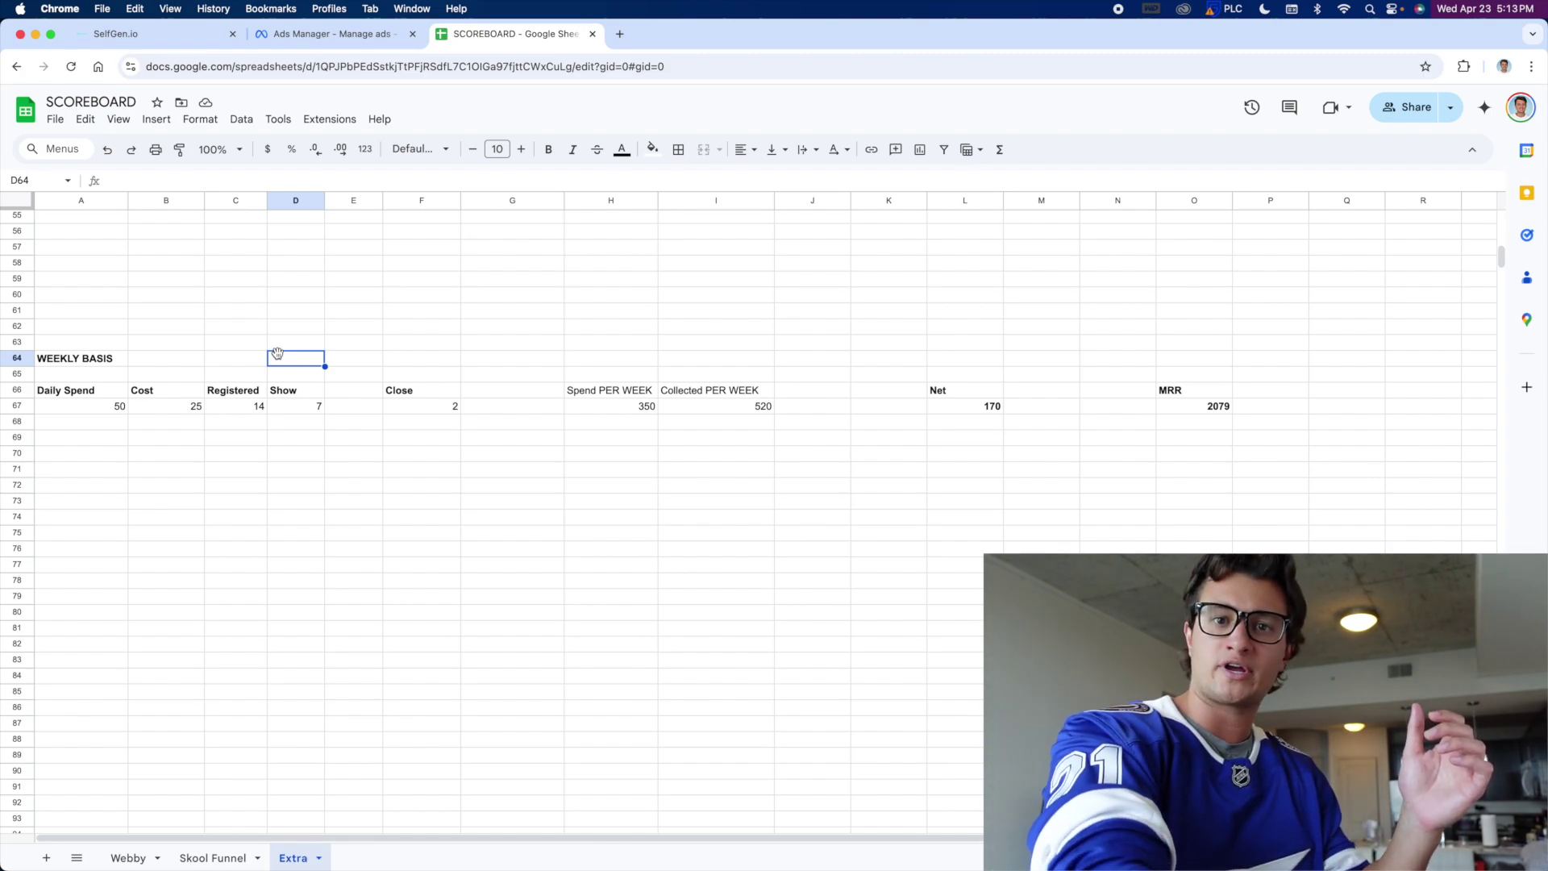
pyautogui.click(111, 411)
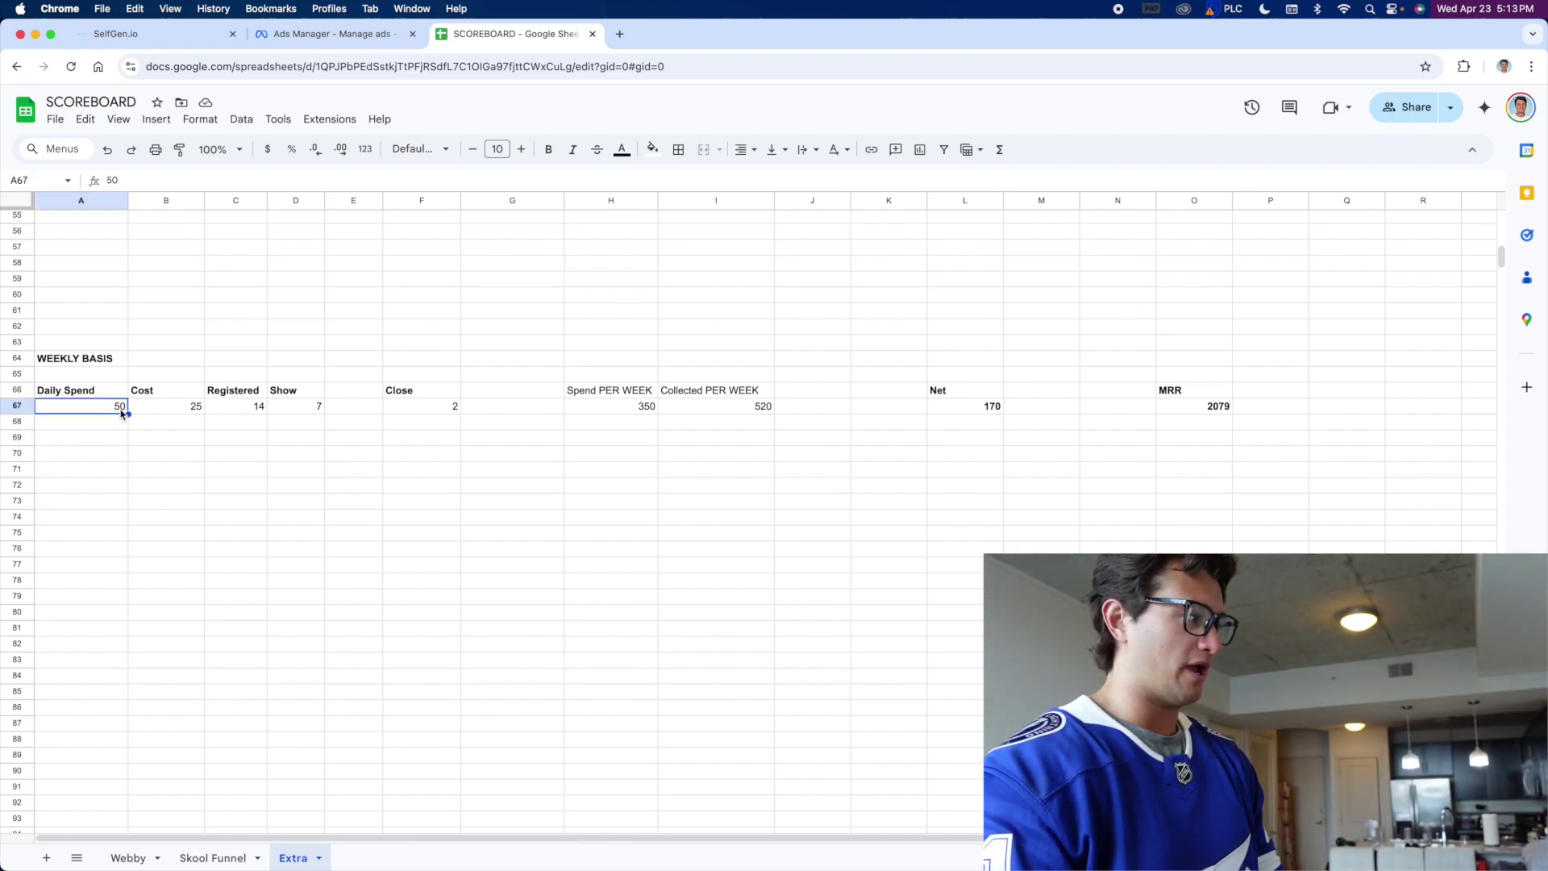
pyautogui.click(171, 415)
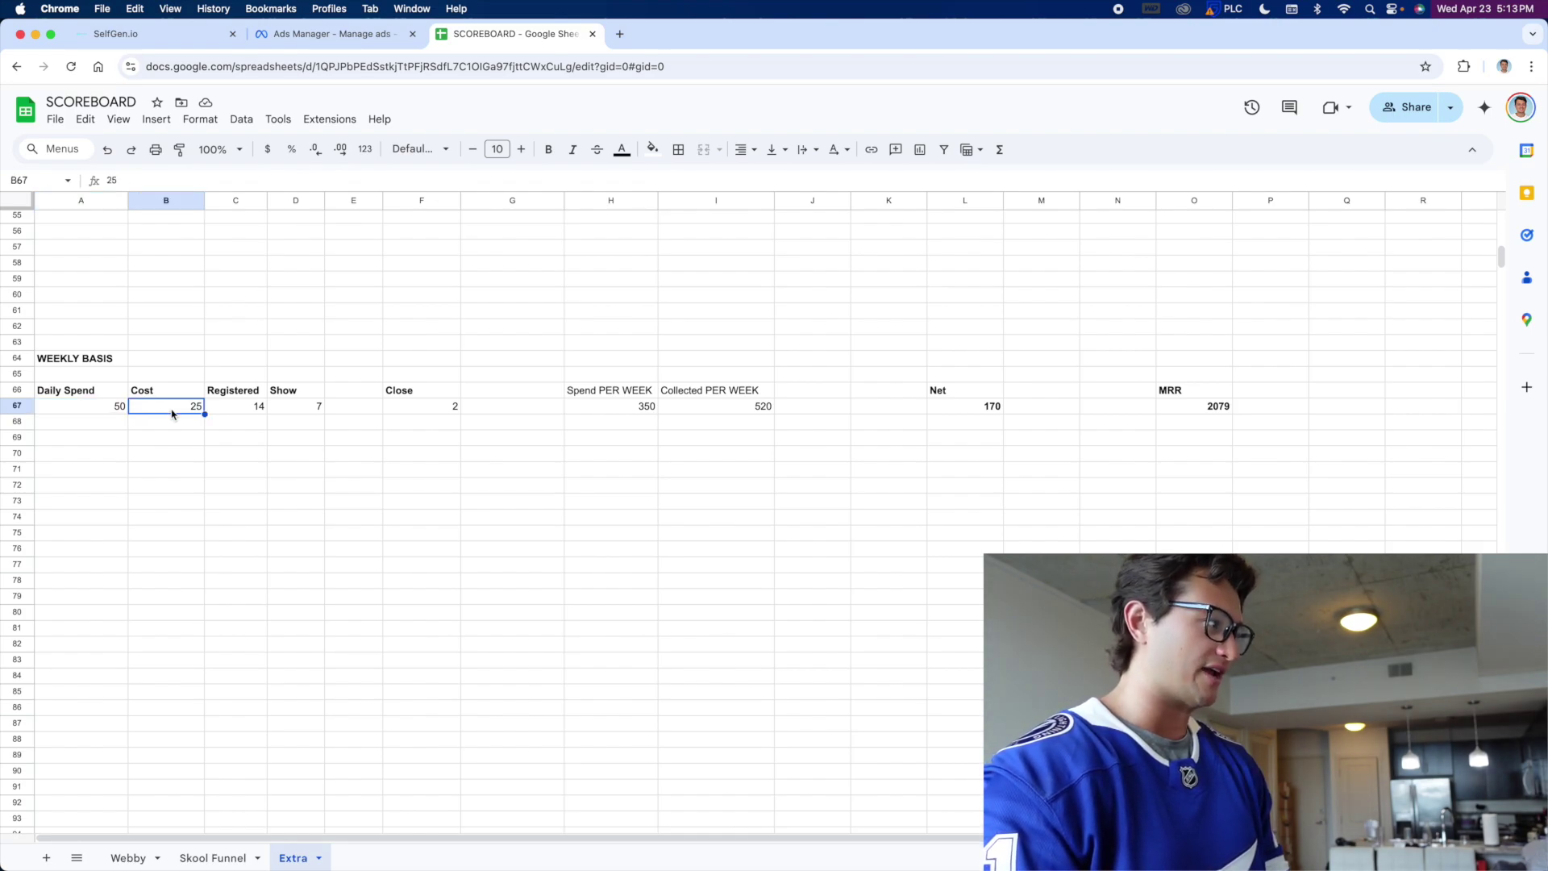
pyautogui.click(229, 411)
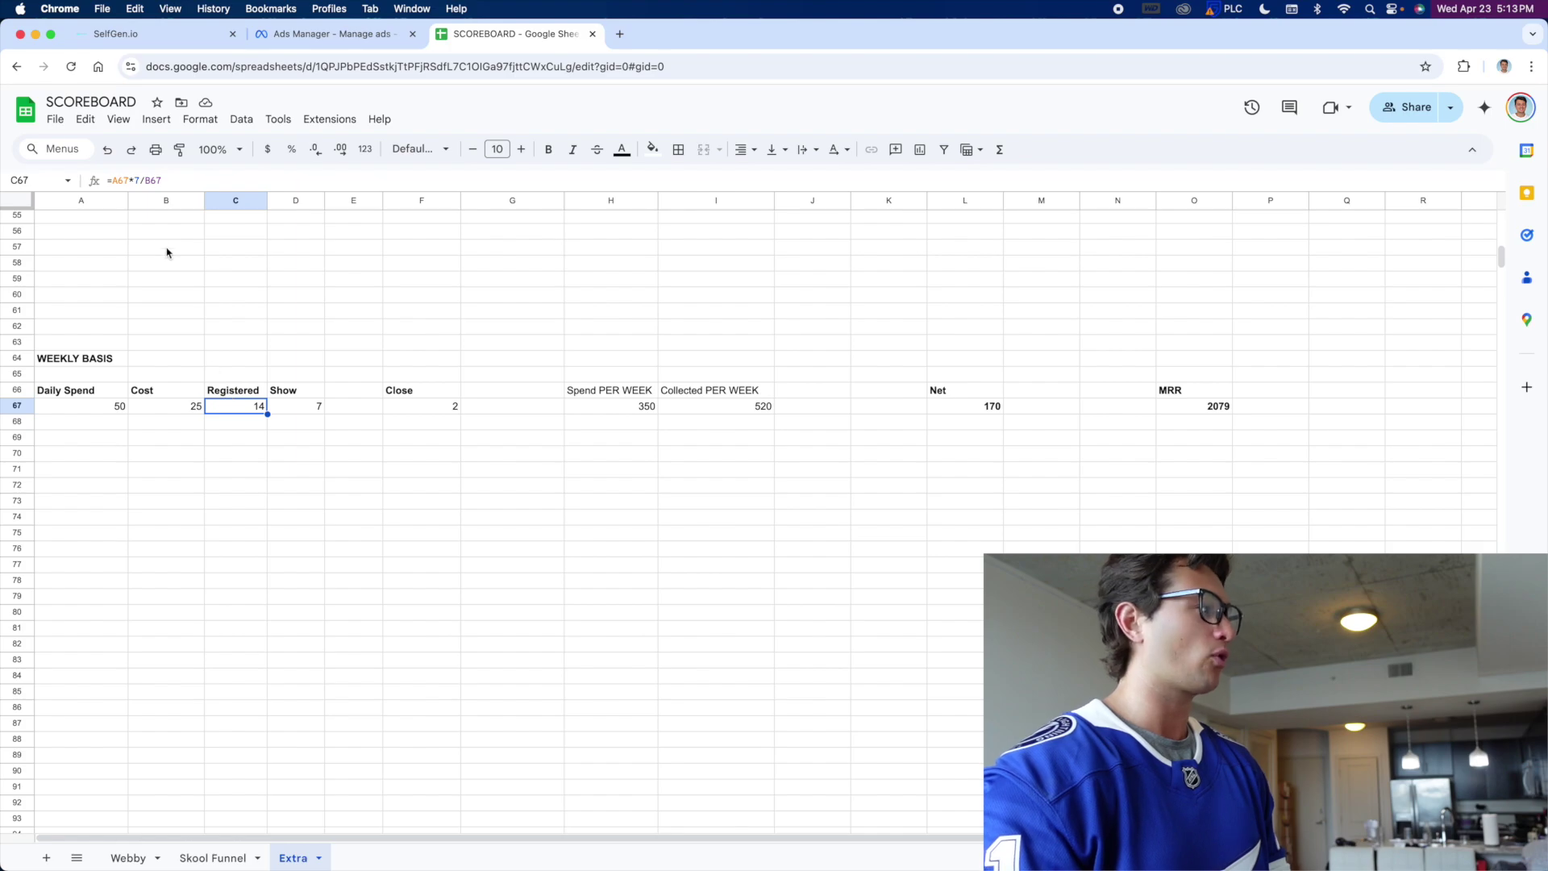
pyautogui.click(298, 408)
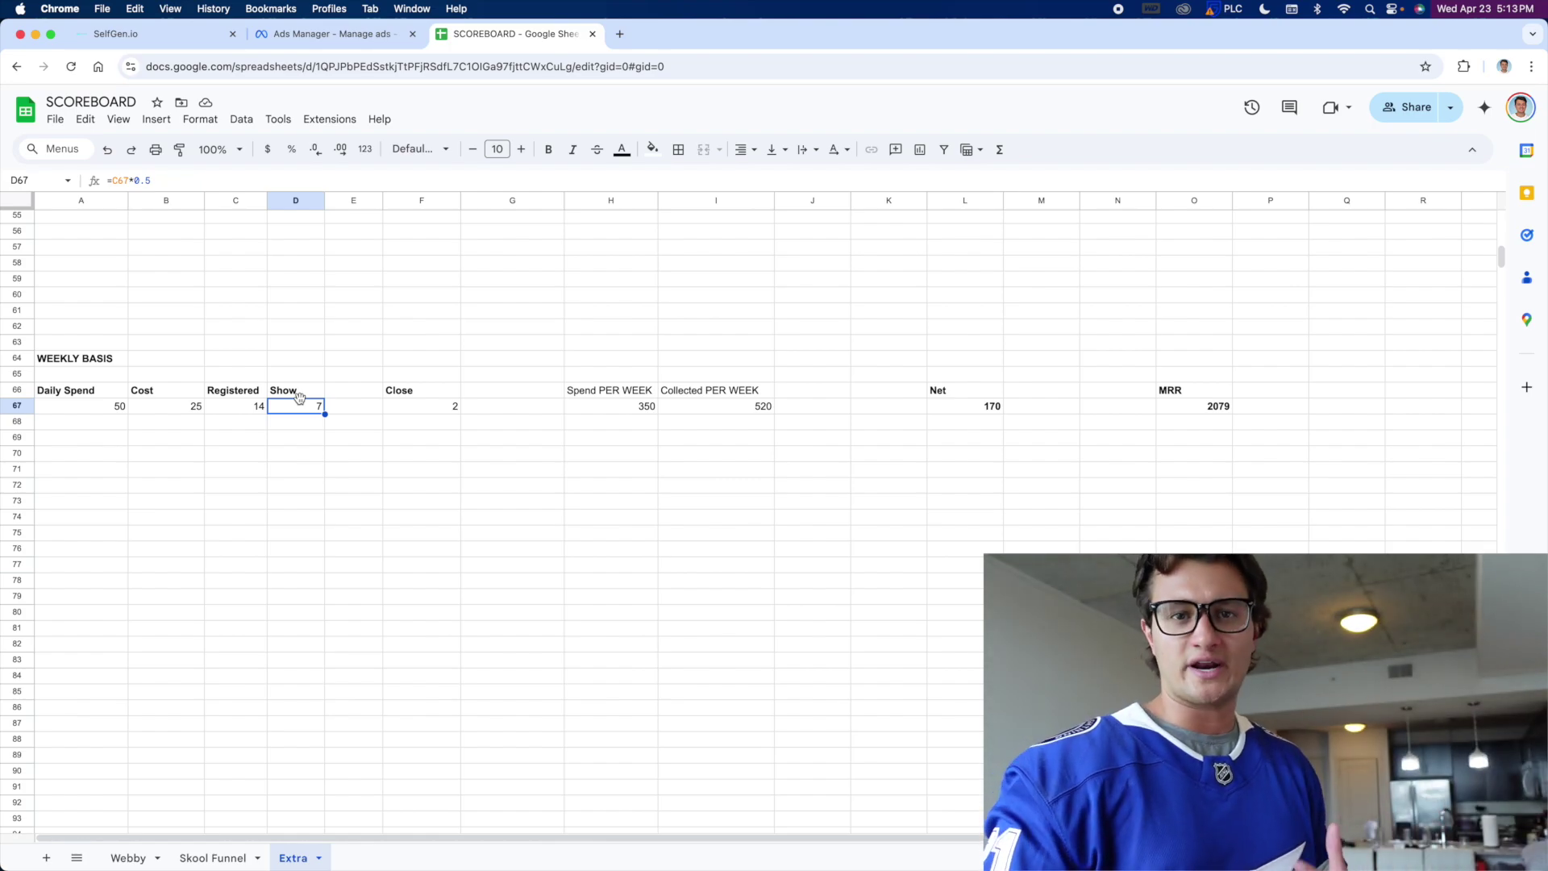
pyautogui.click(318, 345)
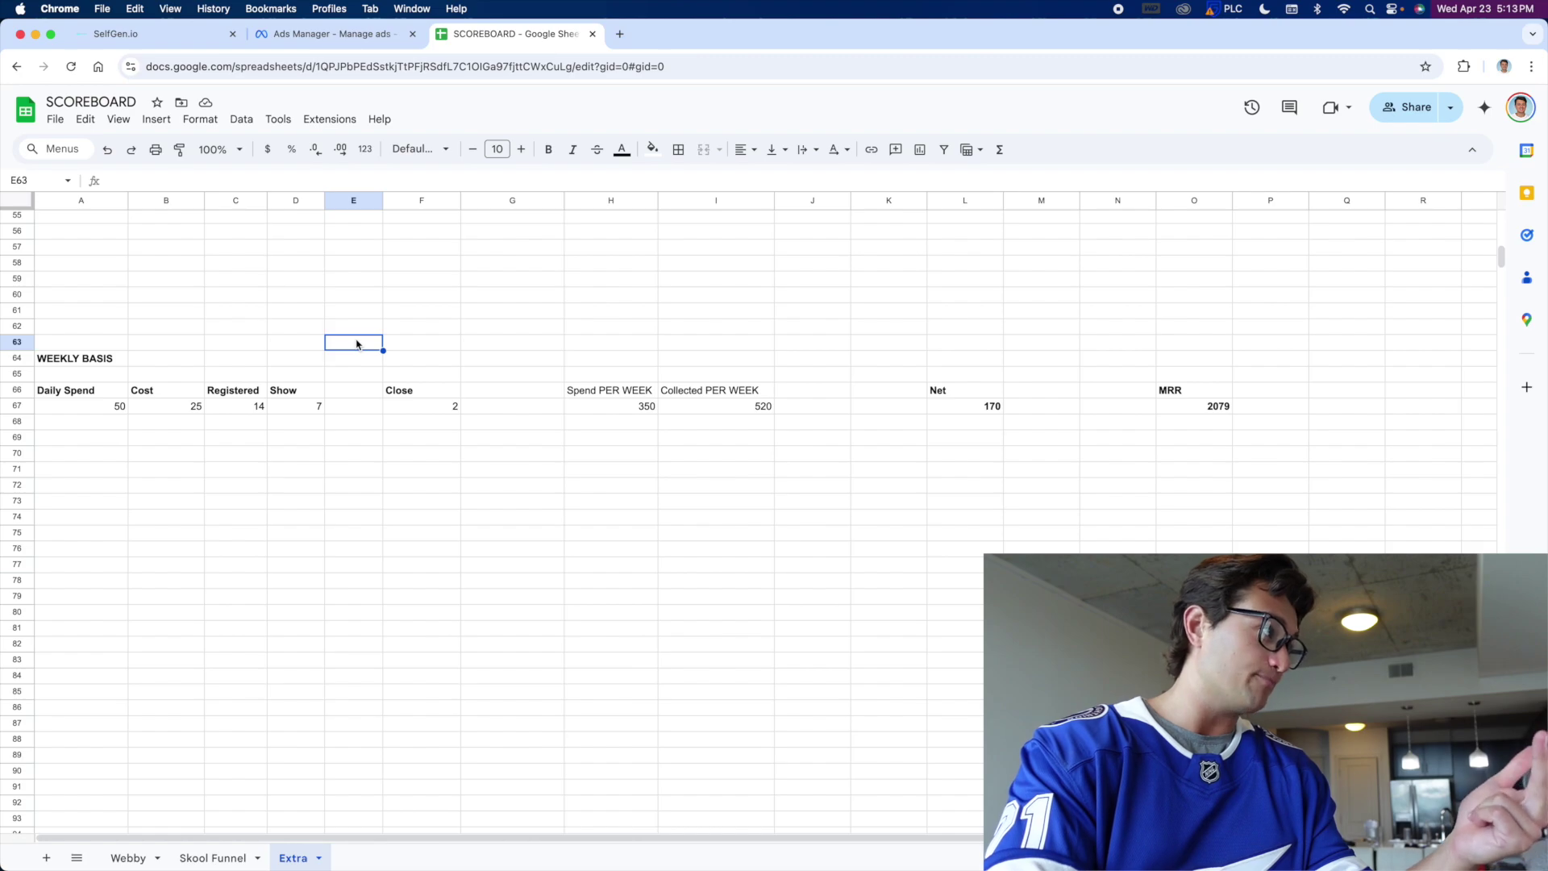
pyautogui.click(309, 407)
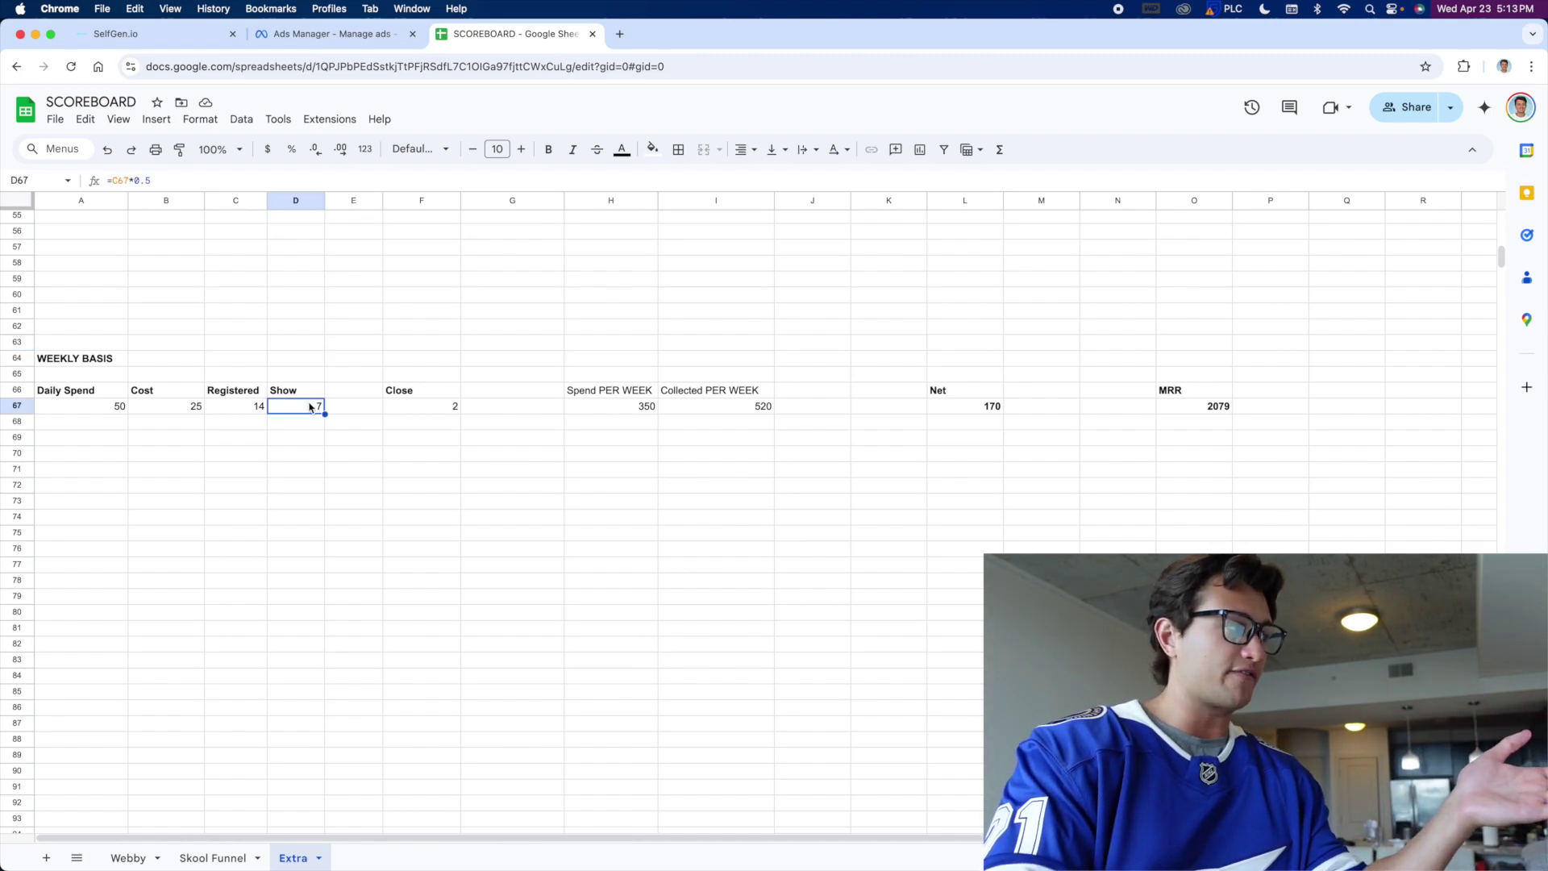
pyautogui.click(398, 411)
pyautogui.click(460, 312)
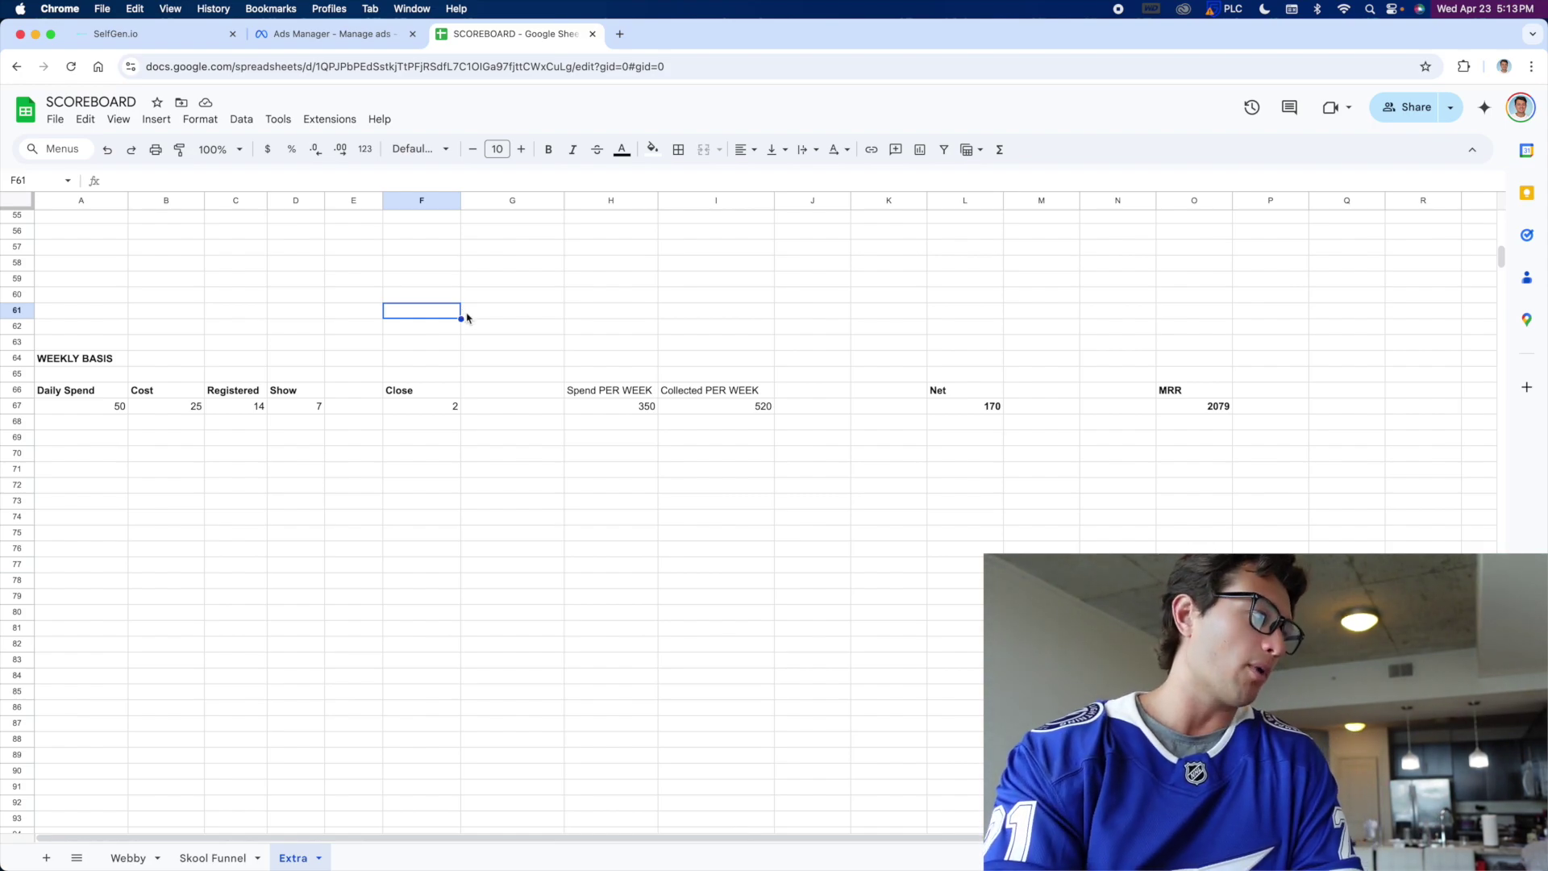
pyautogui.click(456, 402)
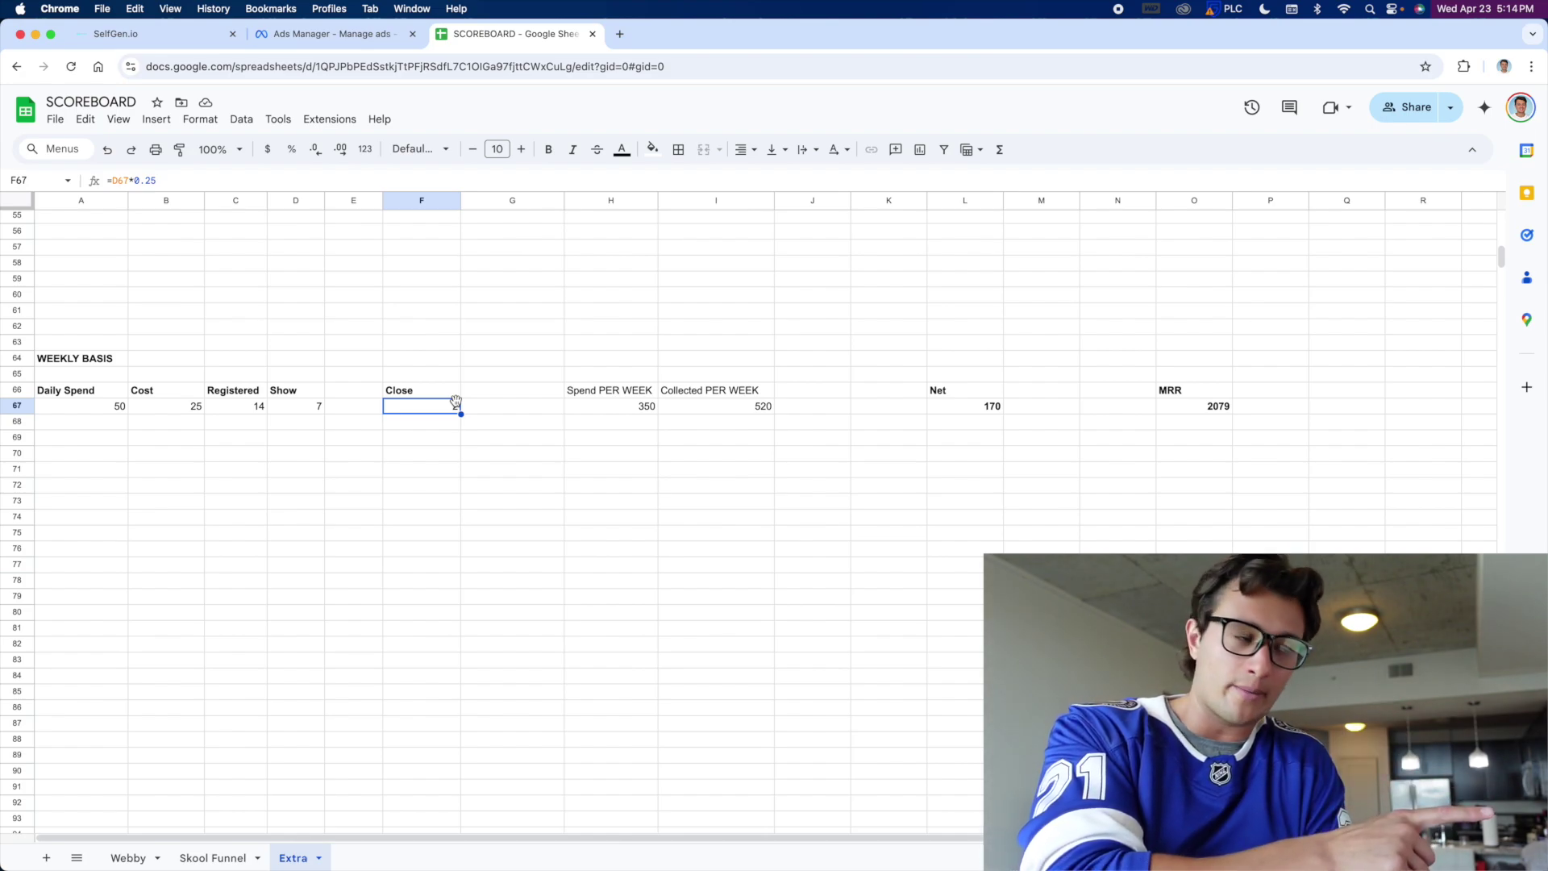
pyautogui.press('Up')
pyautogui.press('Up')
pyautogui.press('Up')
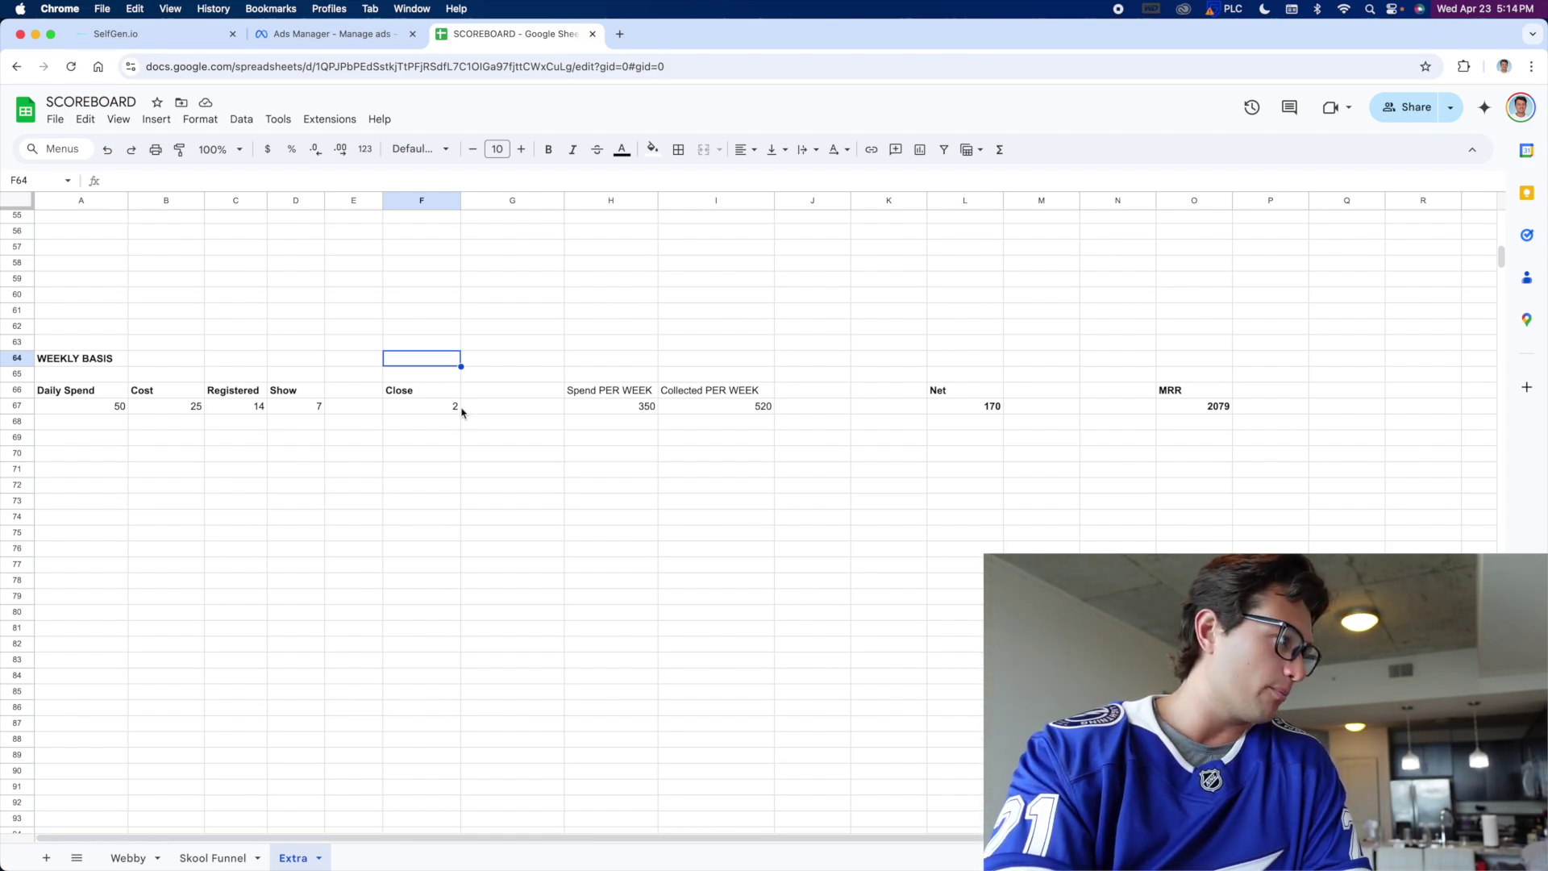
pyautogui.click(453, 410)
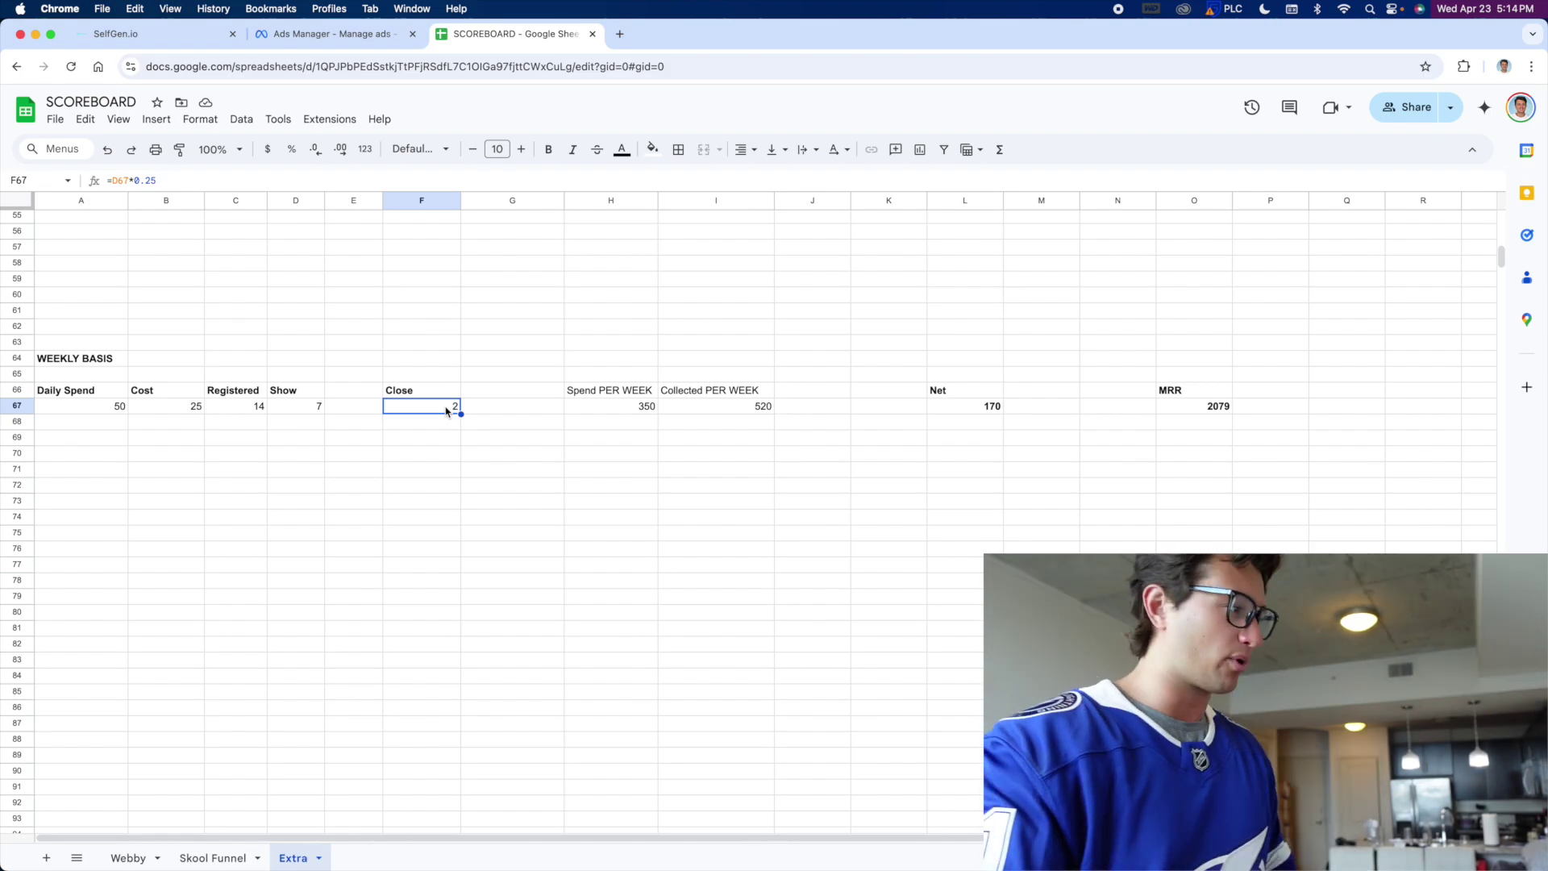
pyautogui.click(512, 309)
# Step: Examine the row 67 formulas for Spend PER WEEK, Collected PER WEEK, Net and MRR
pyautogui.click(97, 395)
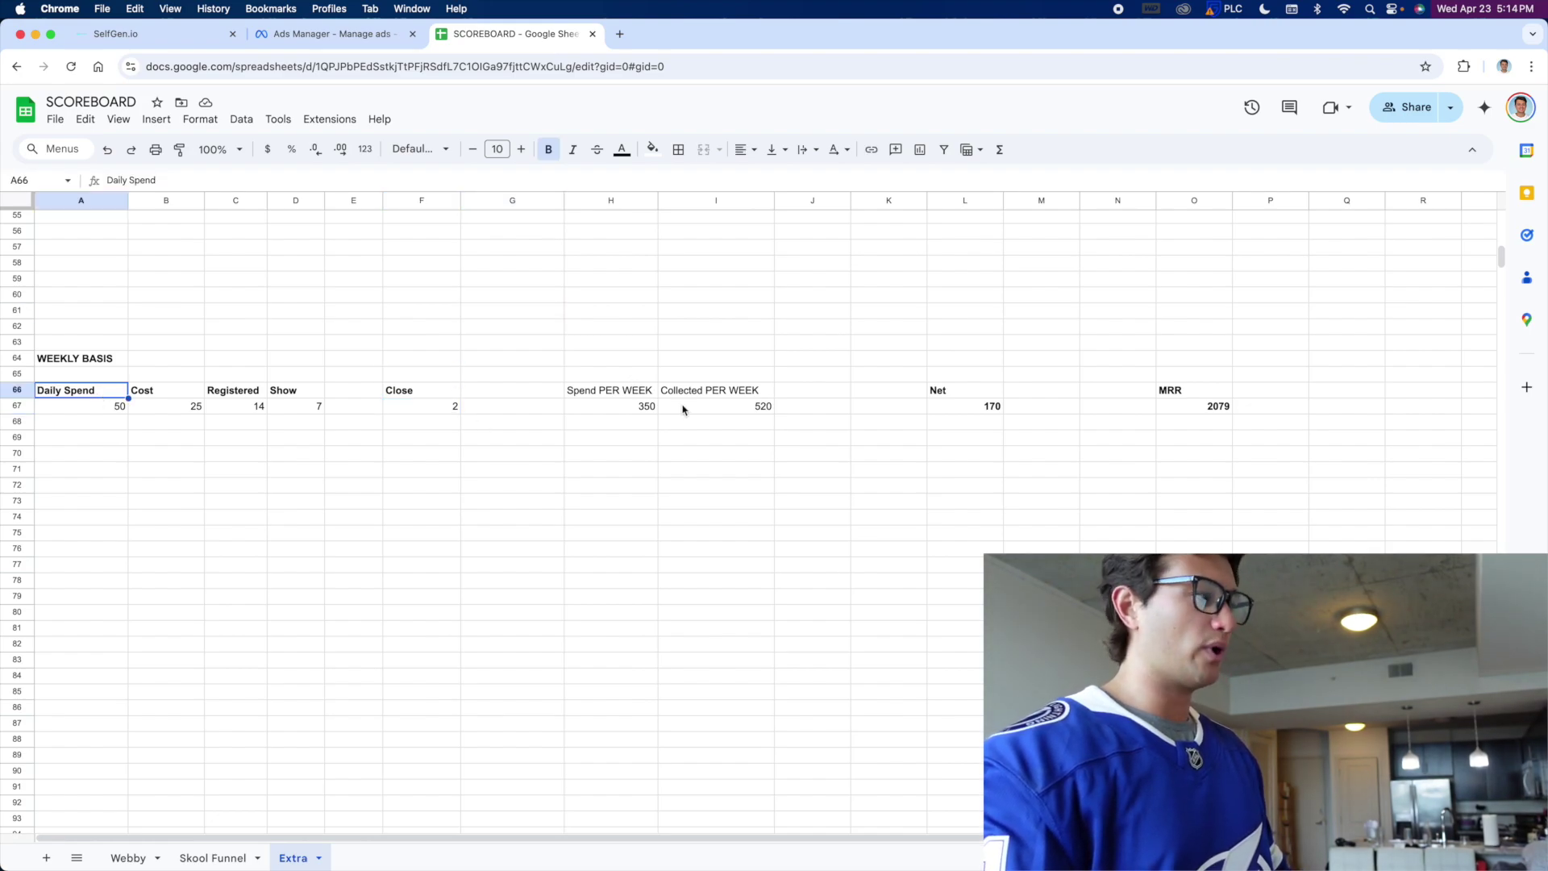
pyautogui.click(635, 407)
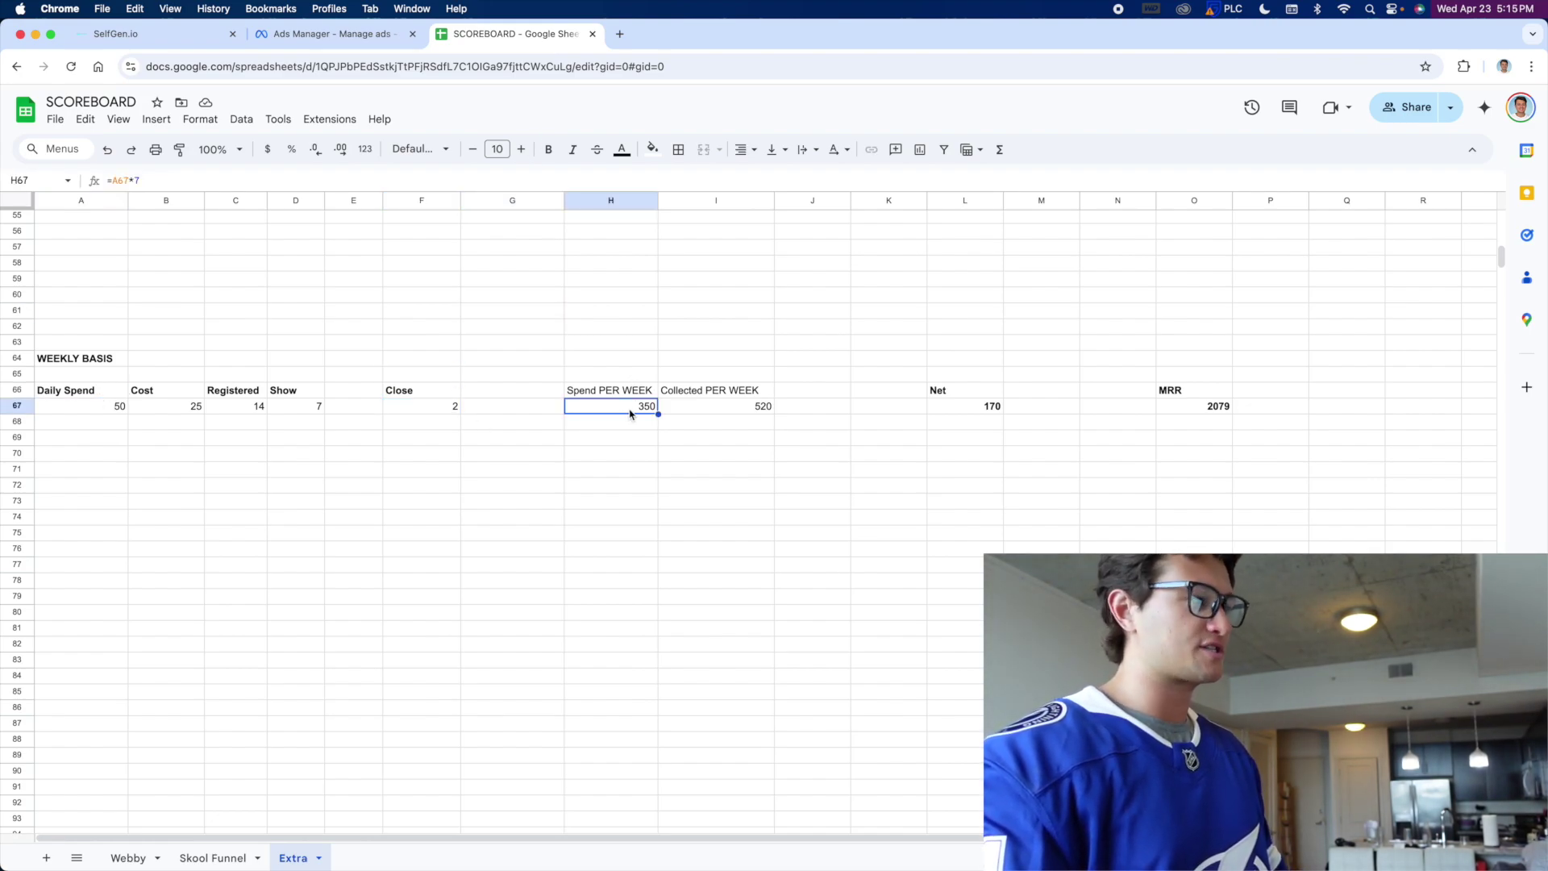
pyautogui.click(754, 407)
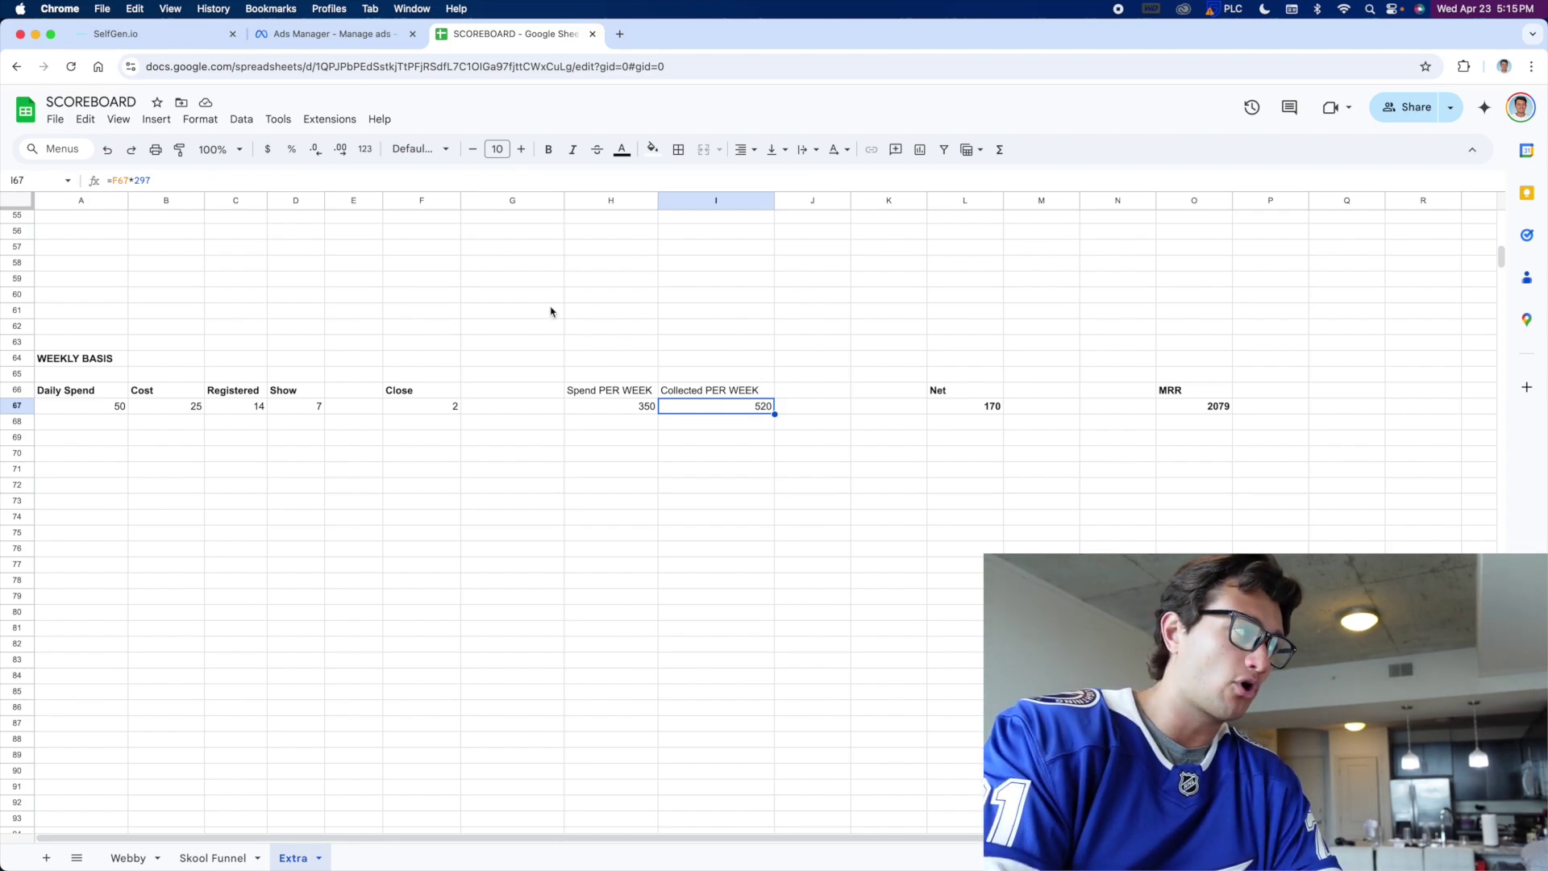
pyautogui.click(990, 407)
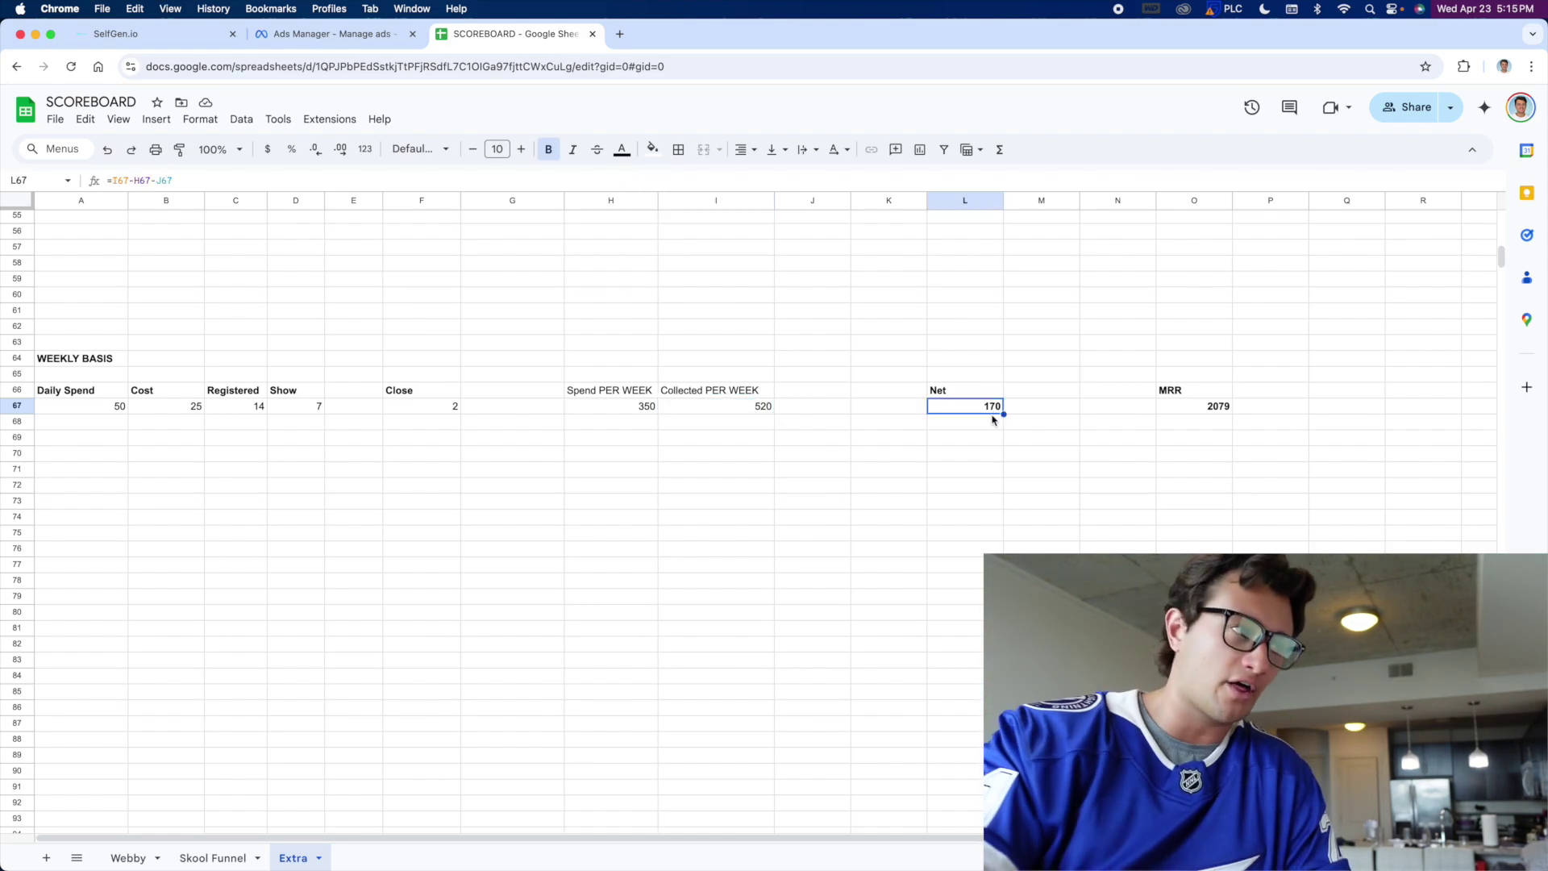
pyautogui.click(1134, 413)
pyautogui.click(1223, 415)
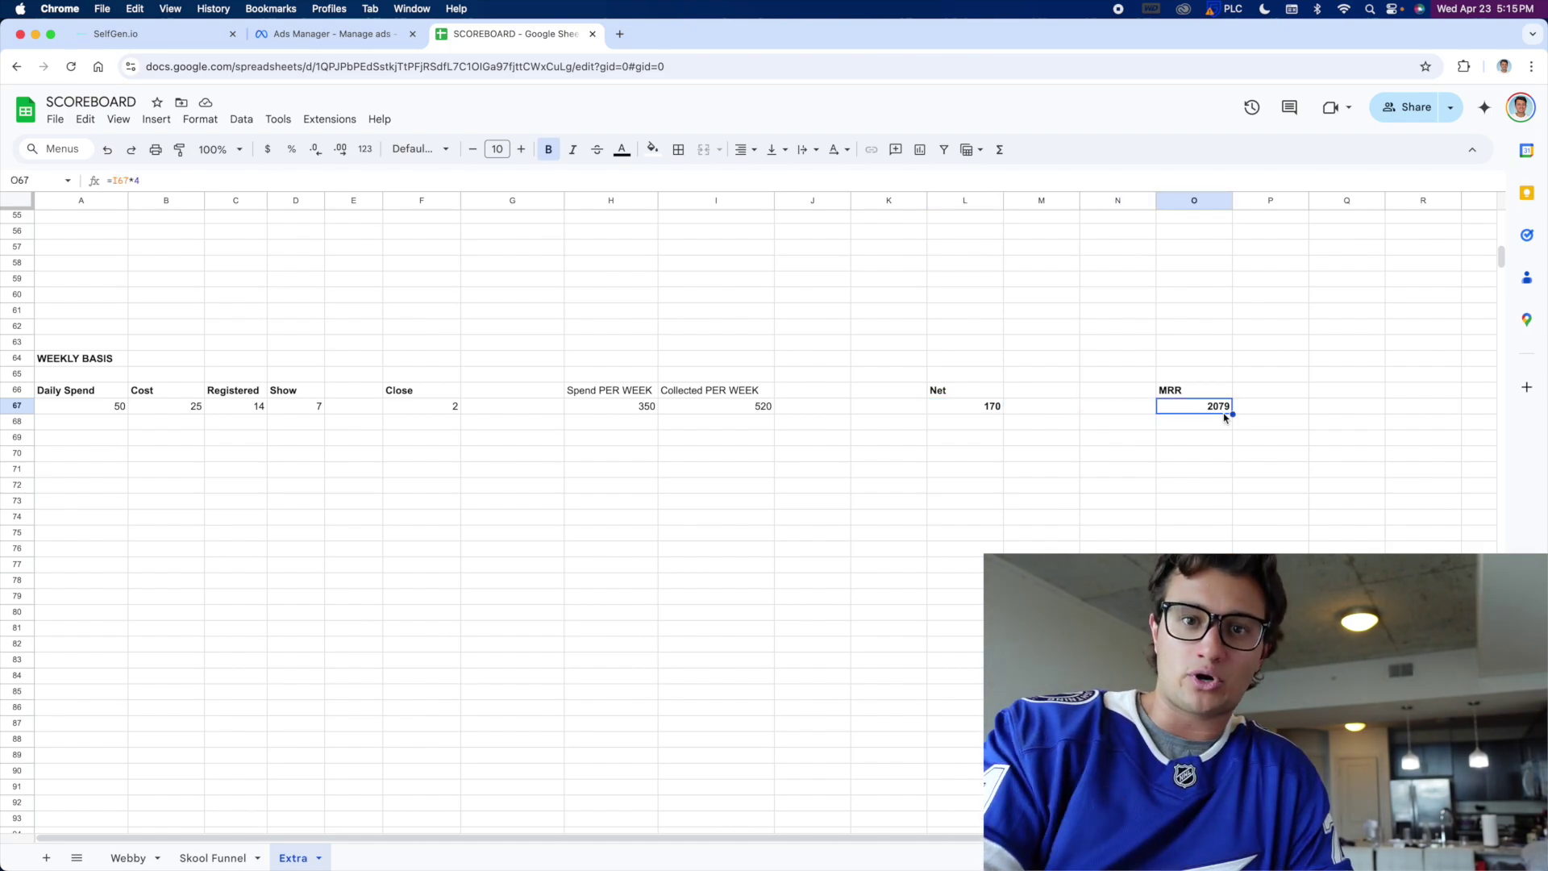
# Step: Set the Daily Spend in cell A67 to 100
pyautogui.click(103, 407)
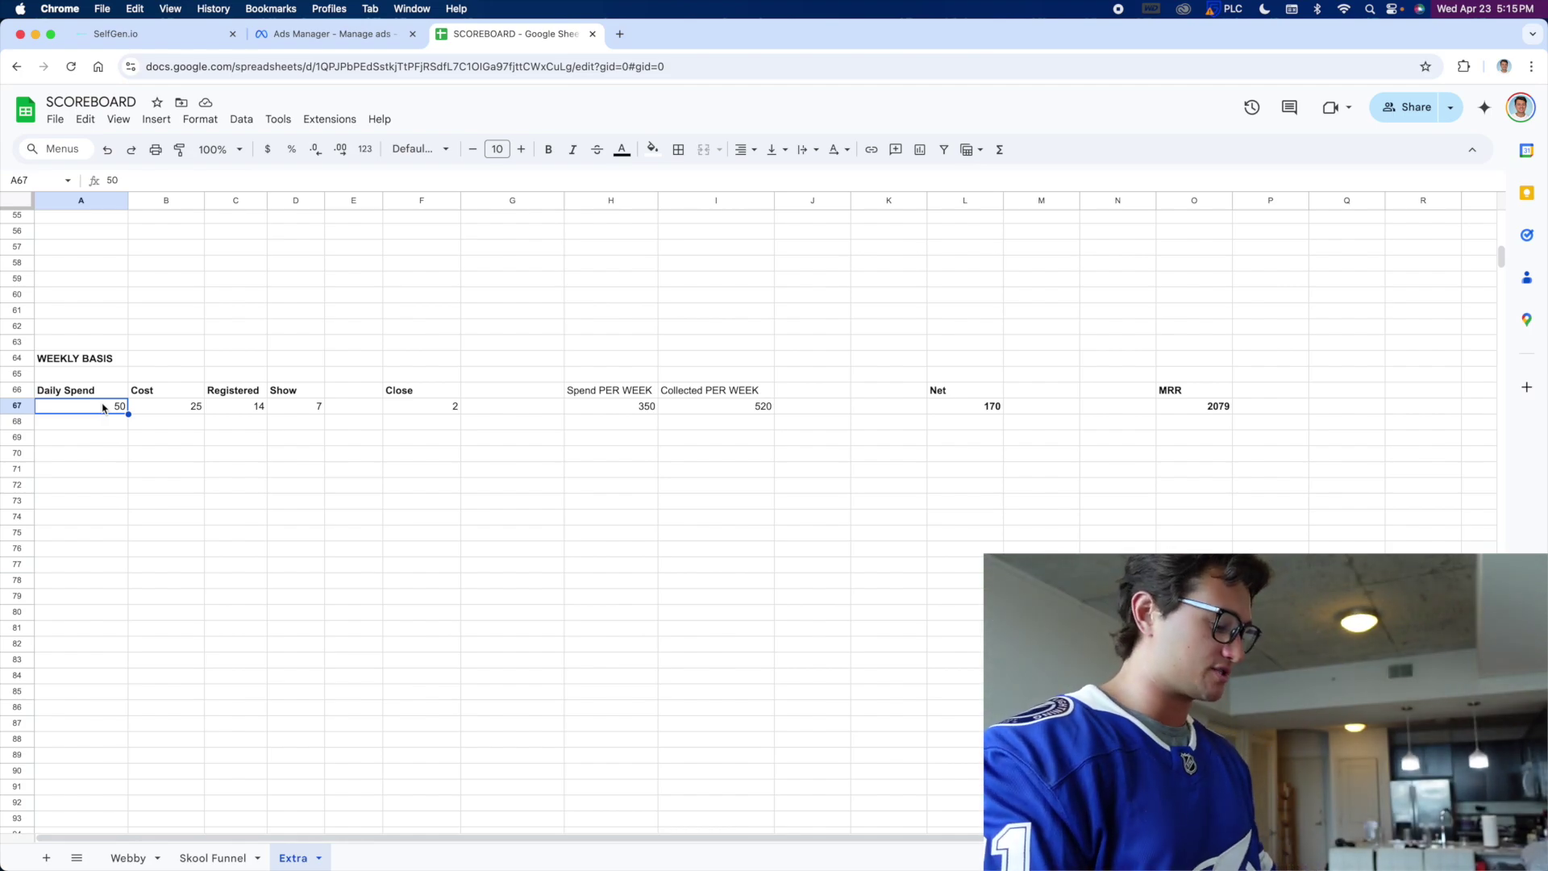
pyautogui.write('100')
pyautogui.press('Return')
pyautogui.press('Up')
pyautogui.press('Up')
pyautogui.press('Up')
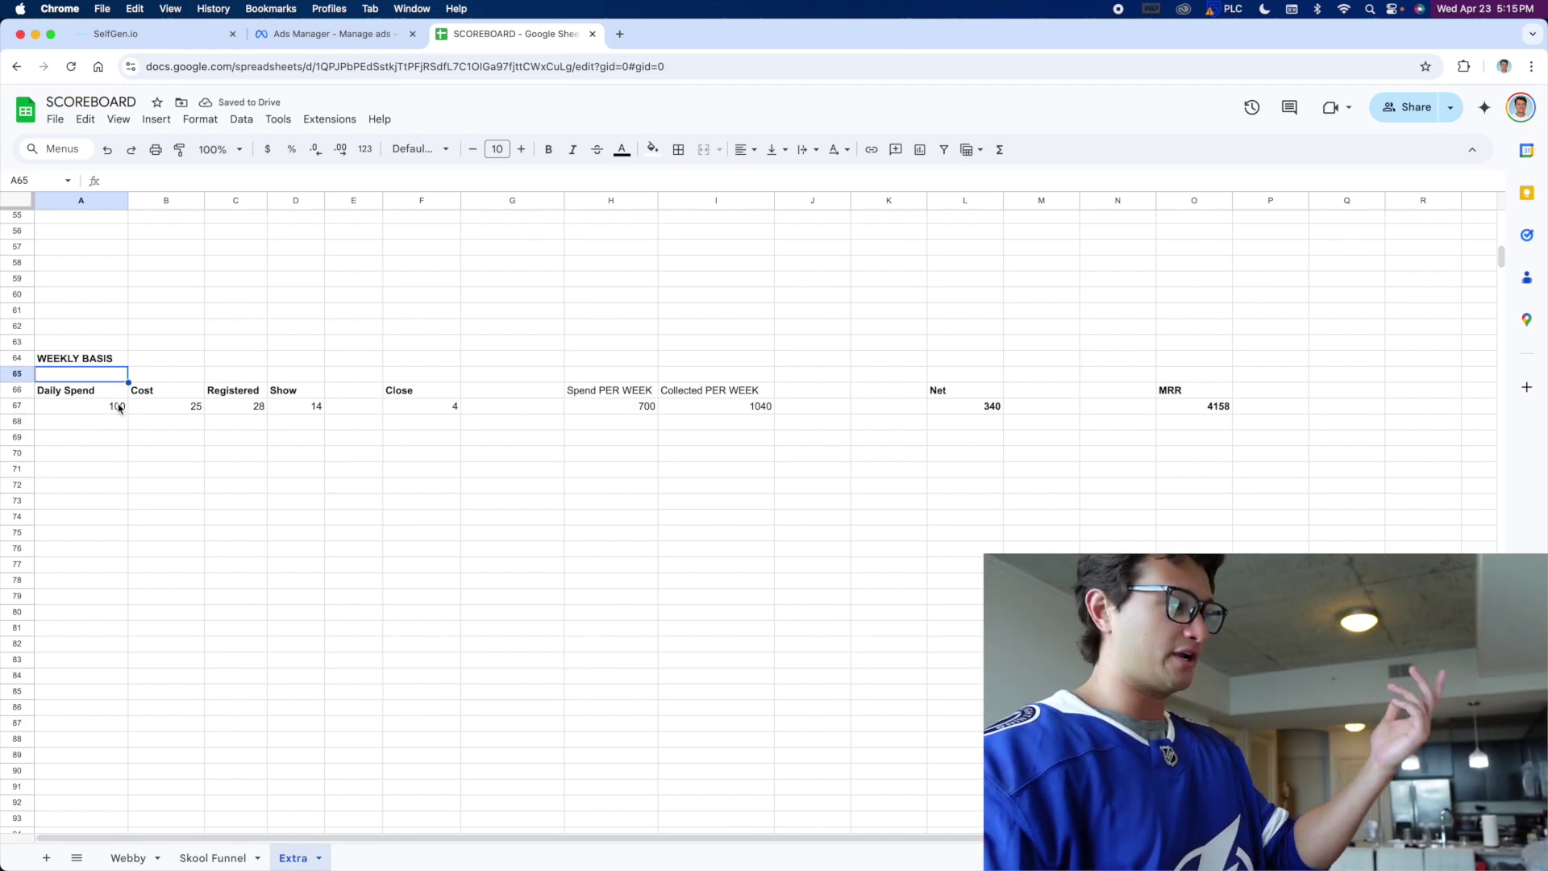
# Step: Review the recalculated weekly spend, Registered, Show, Close, Collected, Net and MRR figures in row 67
pyautogui.click(582, 409)
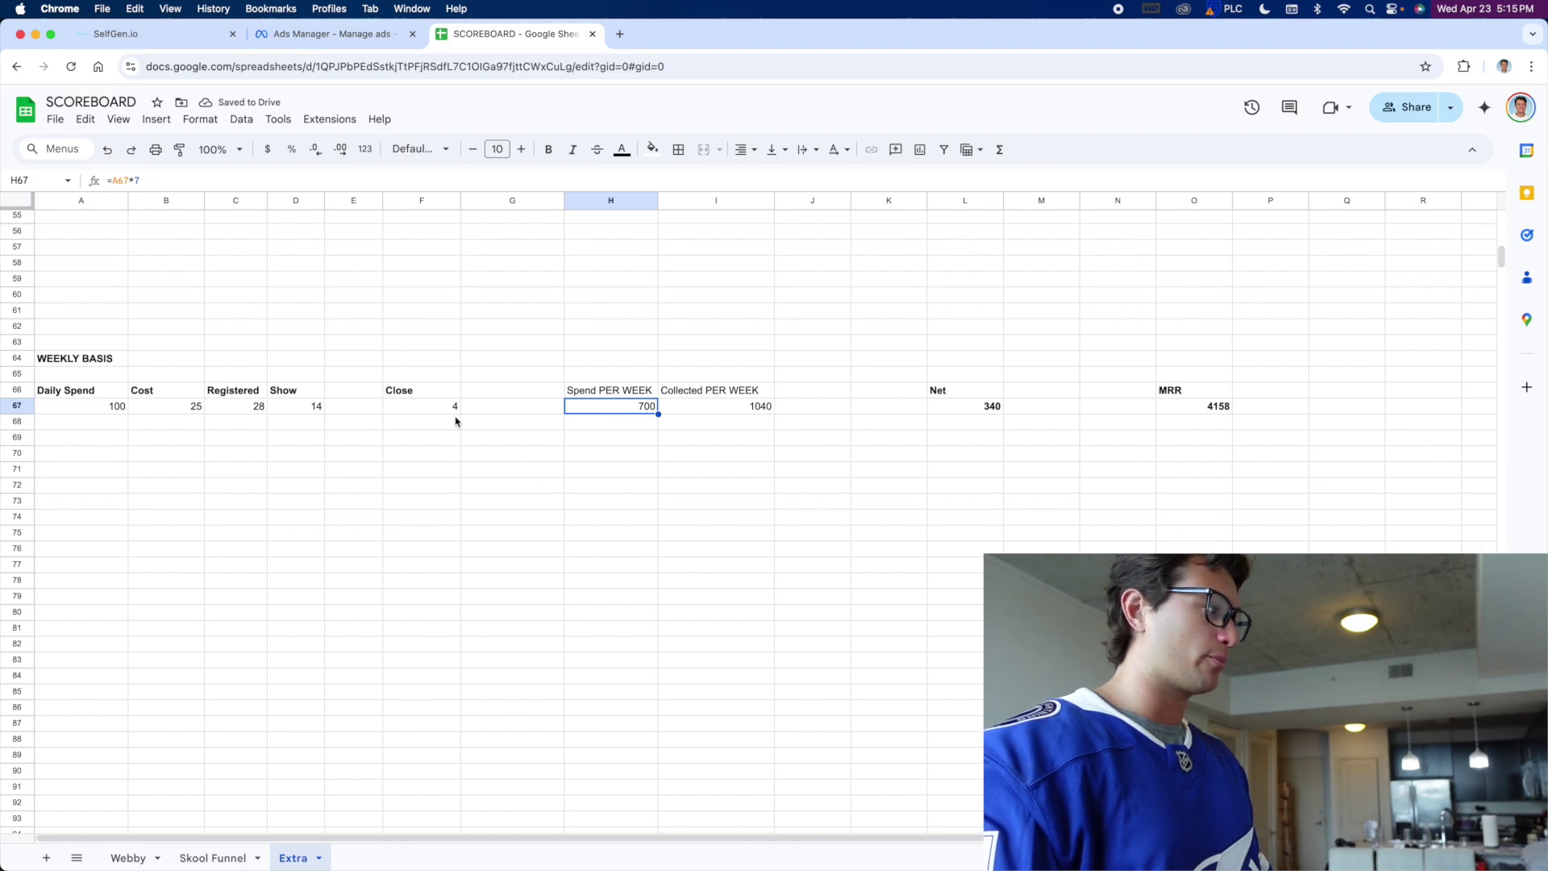
pyautogui.click(290, 414)
pyautogui.click(253, 415)
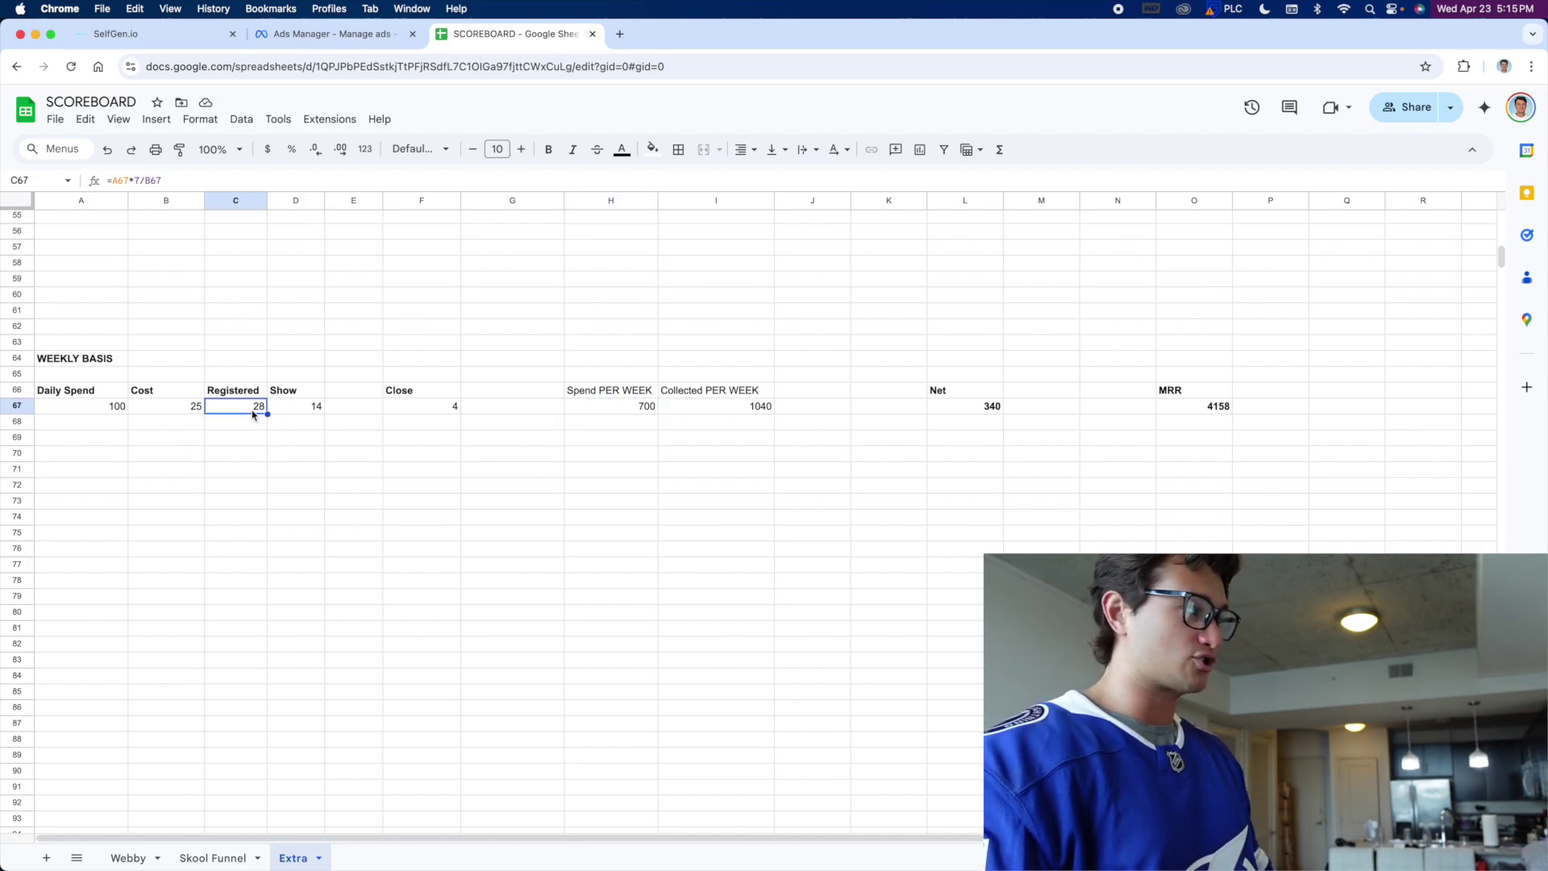
pyautogui.click(290, 413)
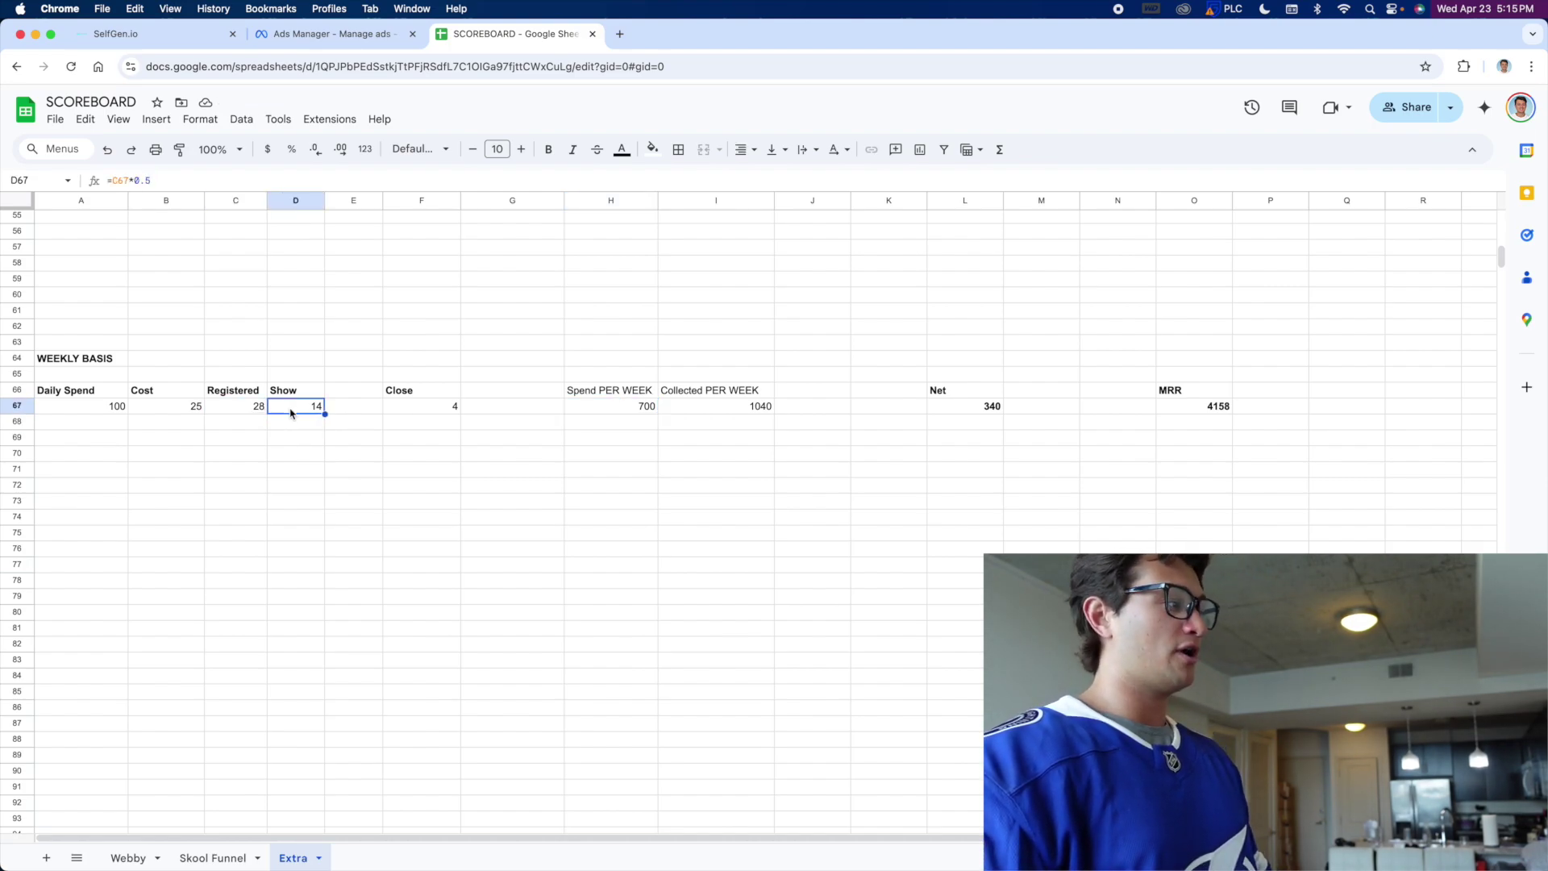
pyautogui.click(393, 415)
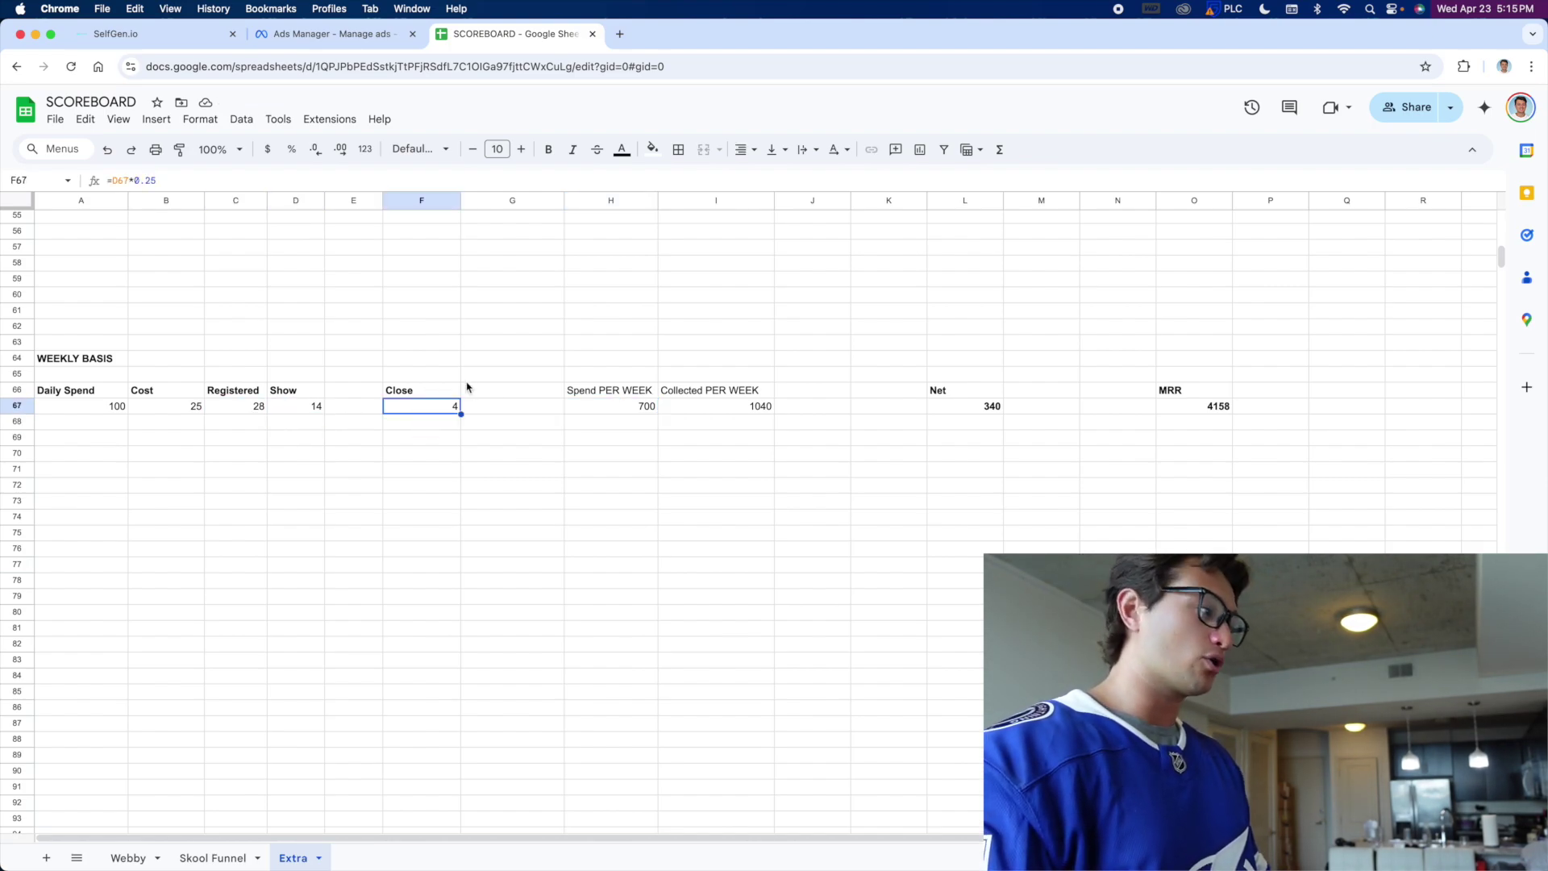
pyautogui.click(695, 412)
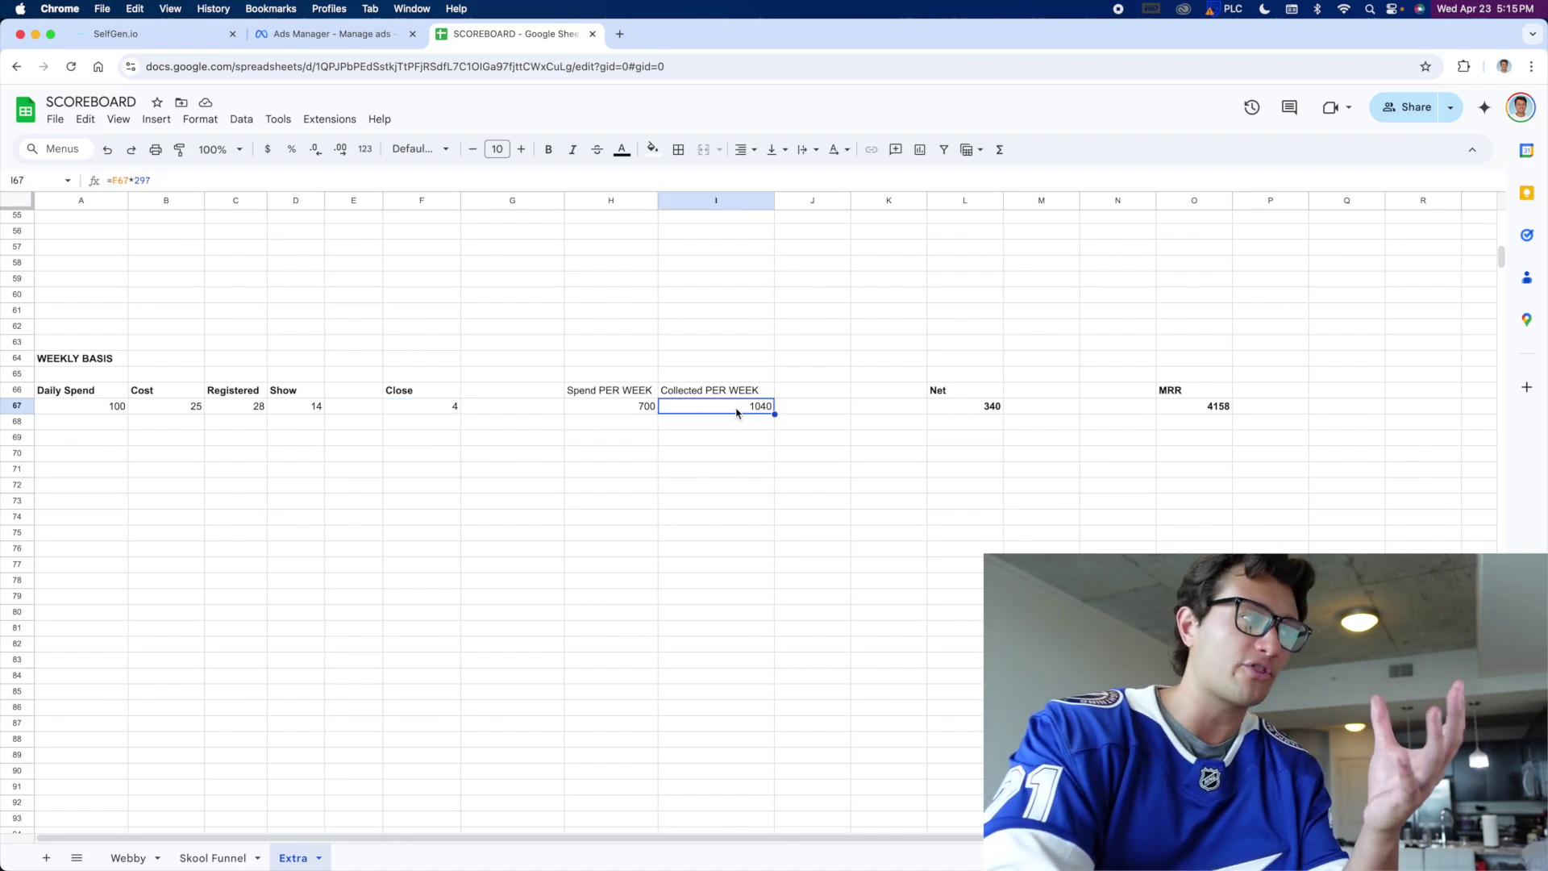
pyautogui.click(940, 406)
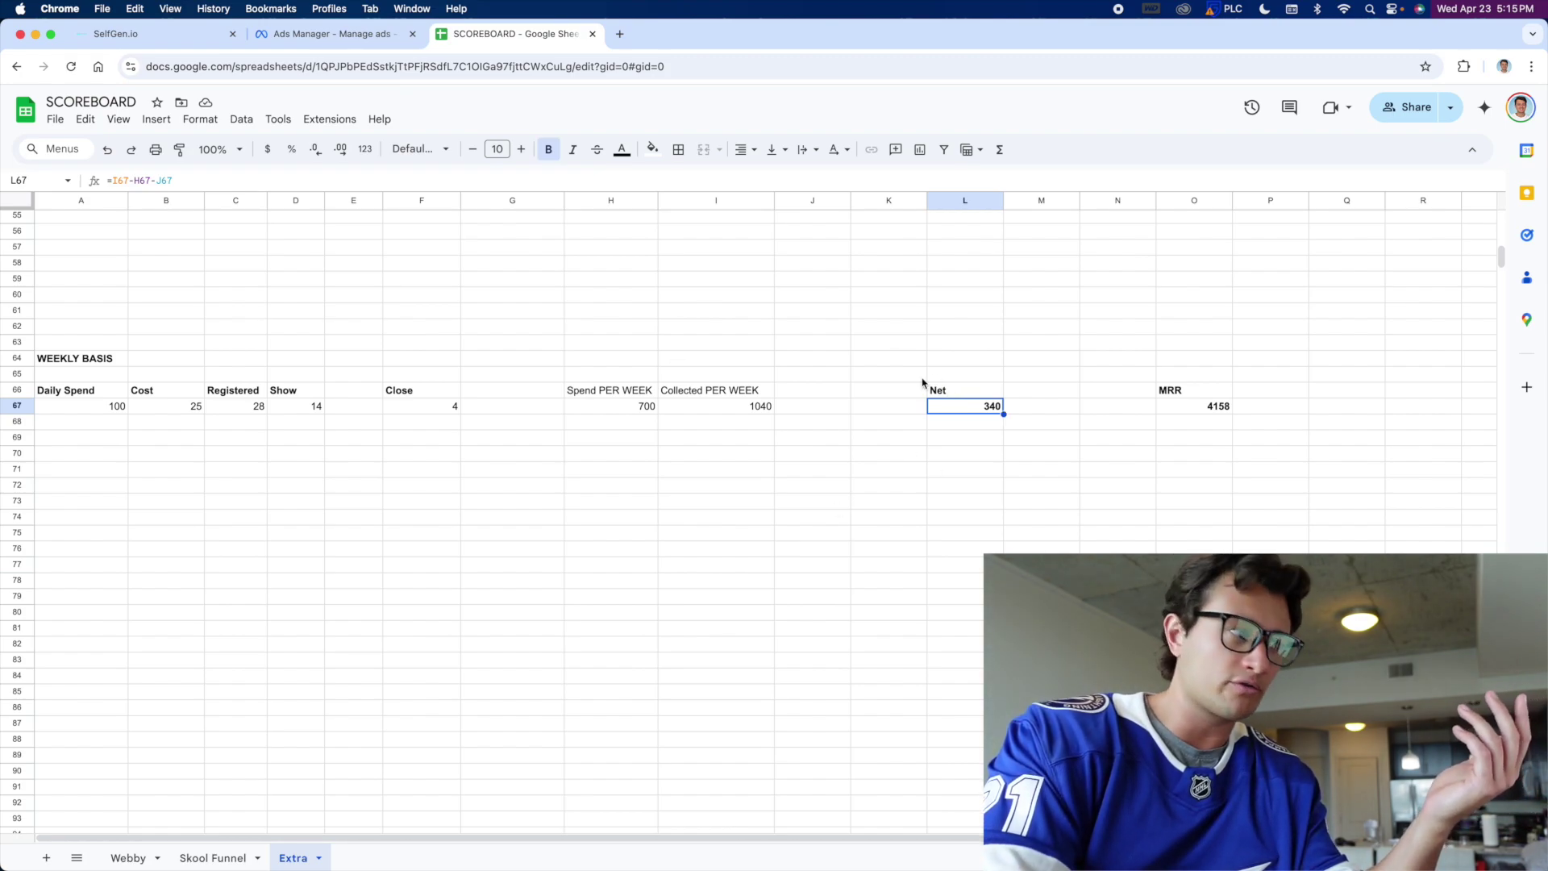
pyautogui.click(1190, 409)
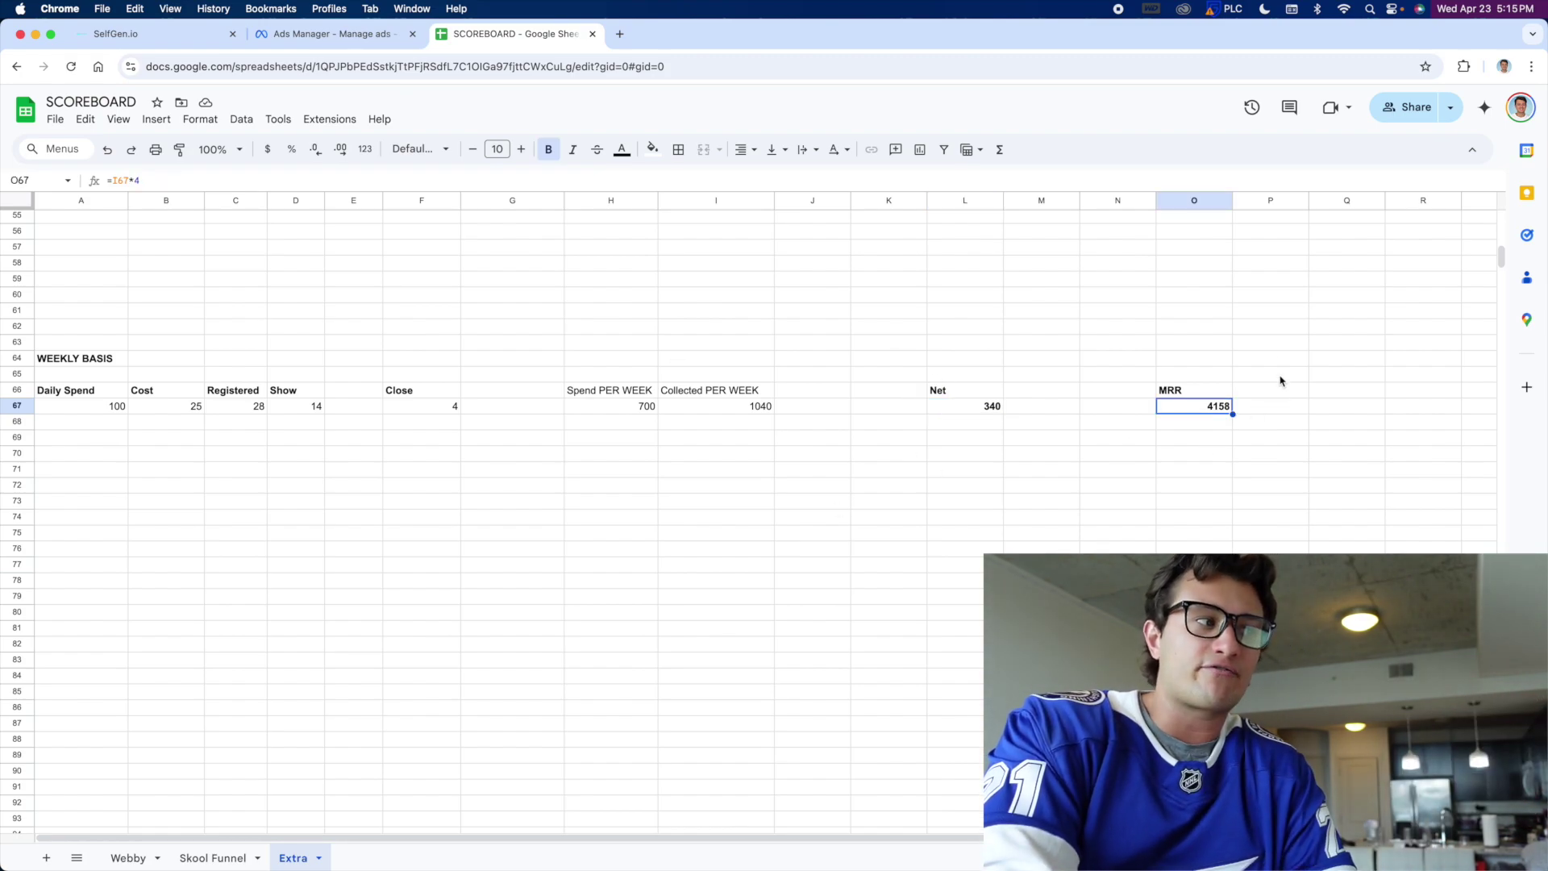
pyautogui.click(1179, 394)
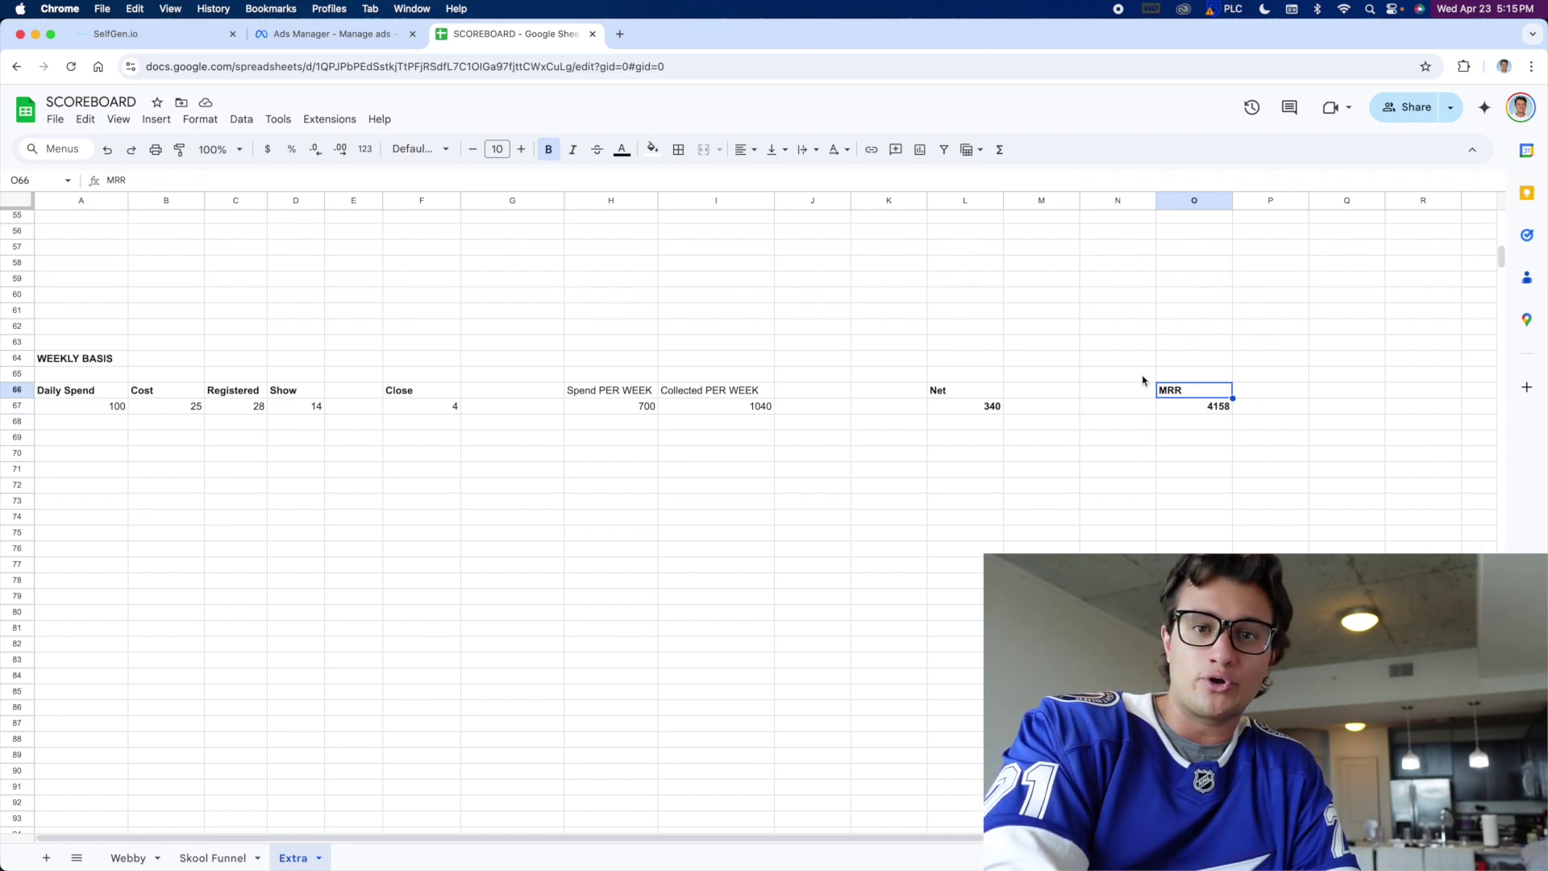
# Step: Test a Cost of 30 in cell B67 and replace it with 35
pyautogui.click(187, 409)
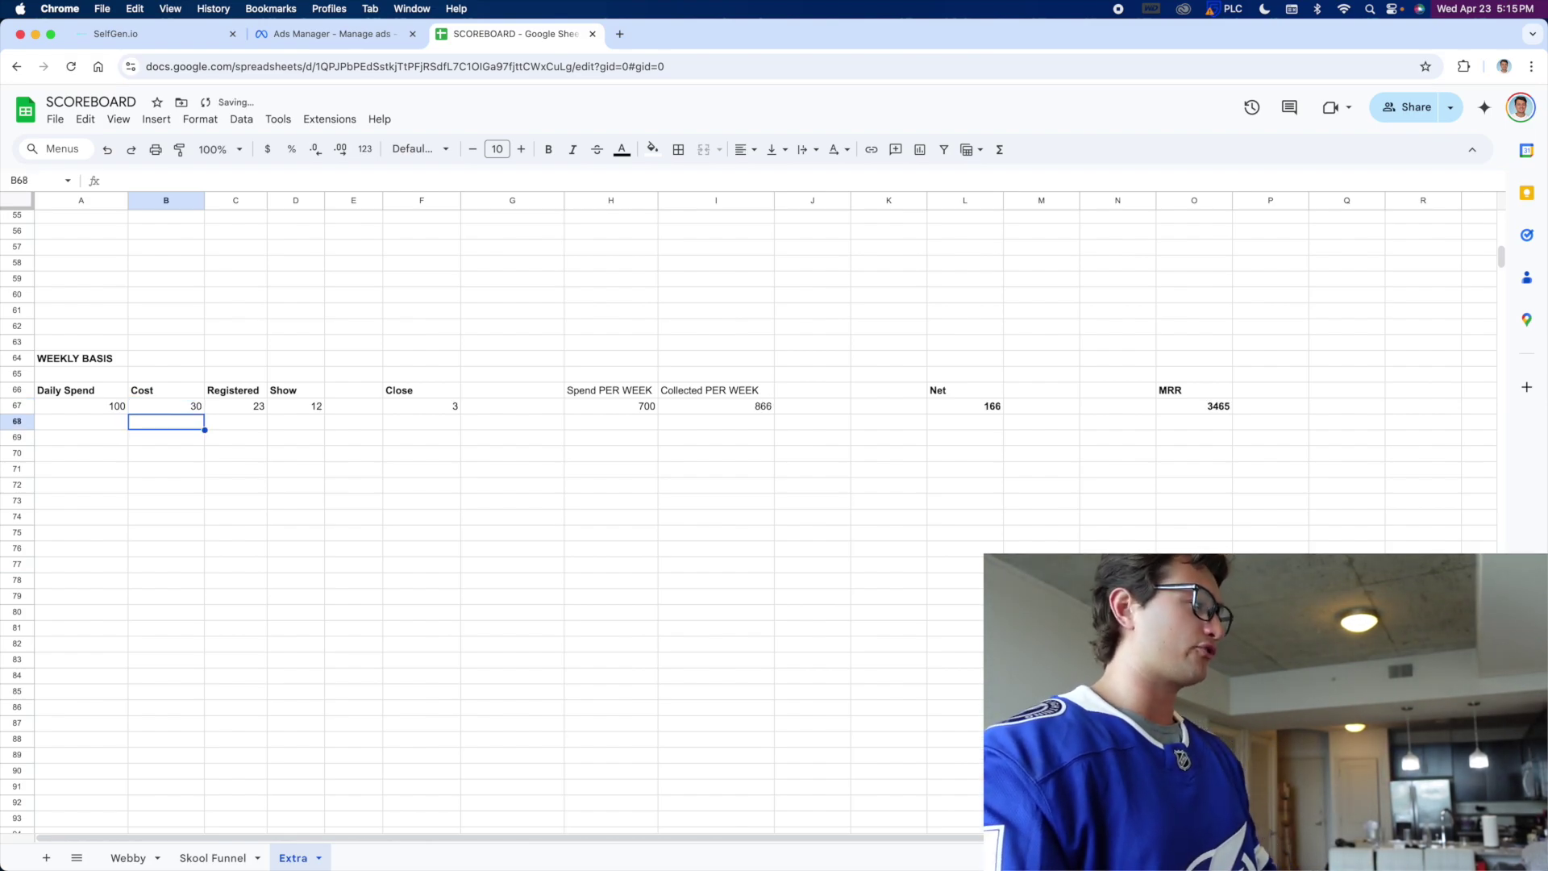
pyautogui.press('Up')
pyautogui.write('35')
pyautogui.press('Return')
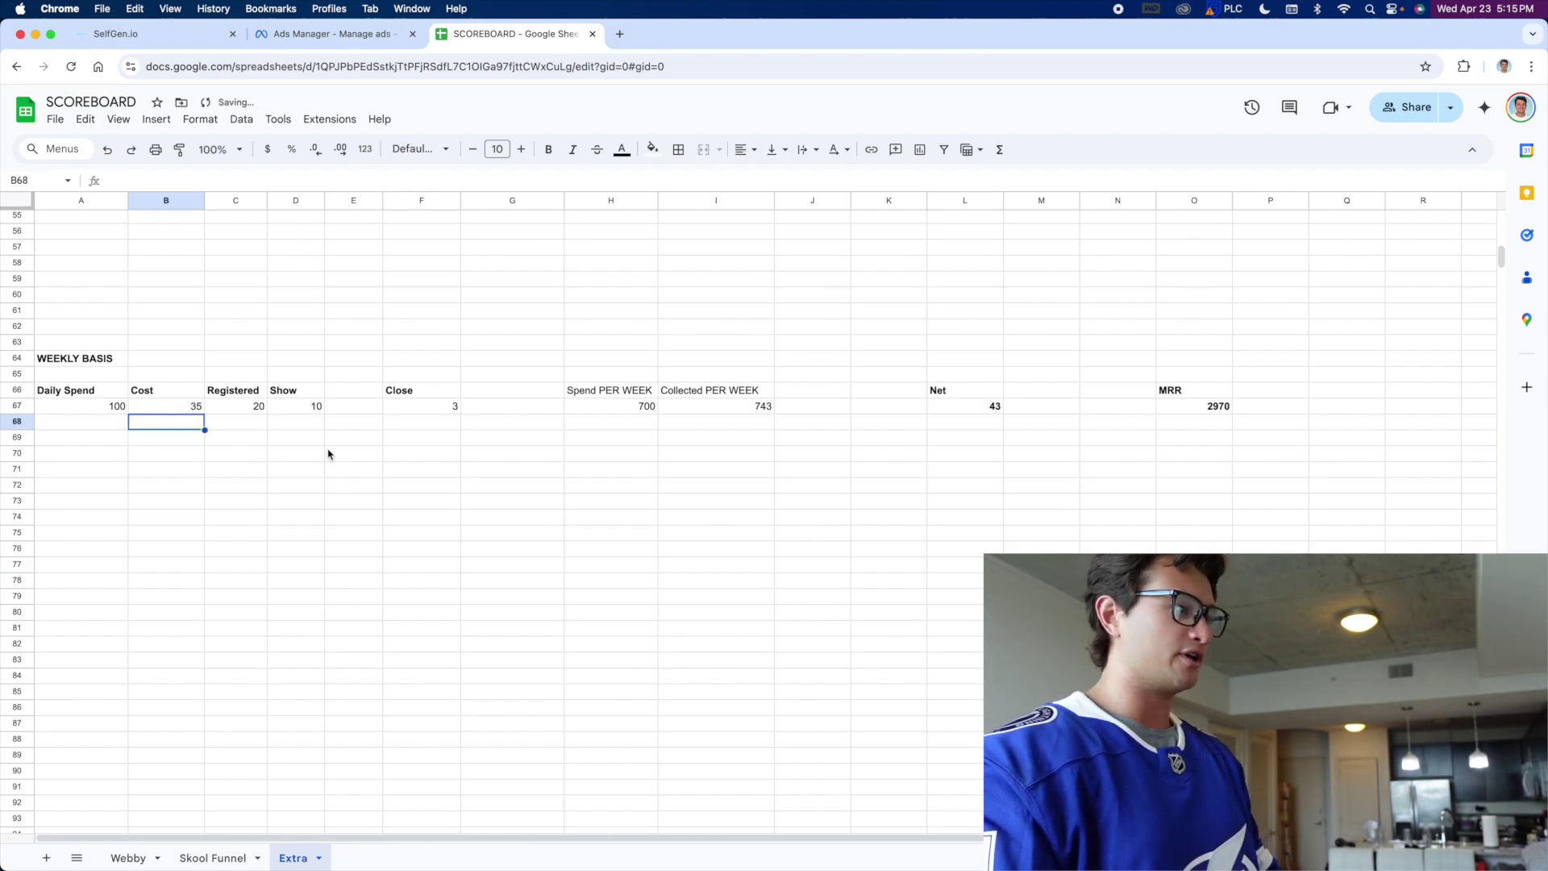
# Step: Review the Cost, Net and MRR figures in row 67 of the weekly basis table
pyautogui.click(203, 408)
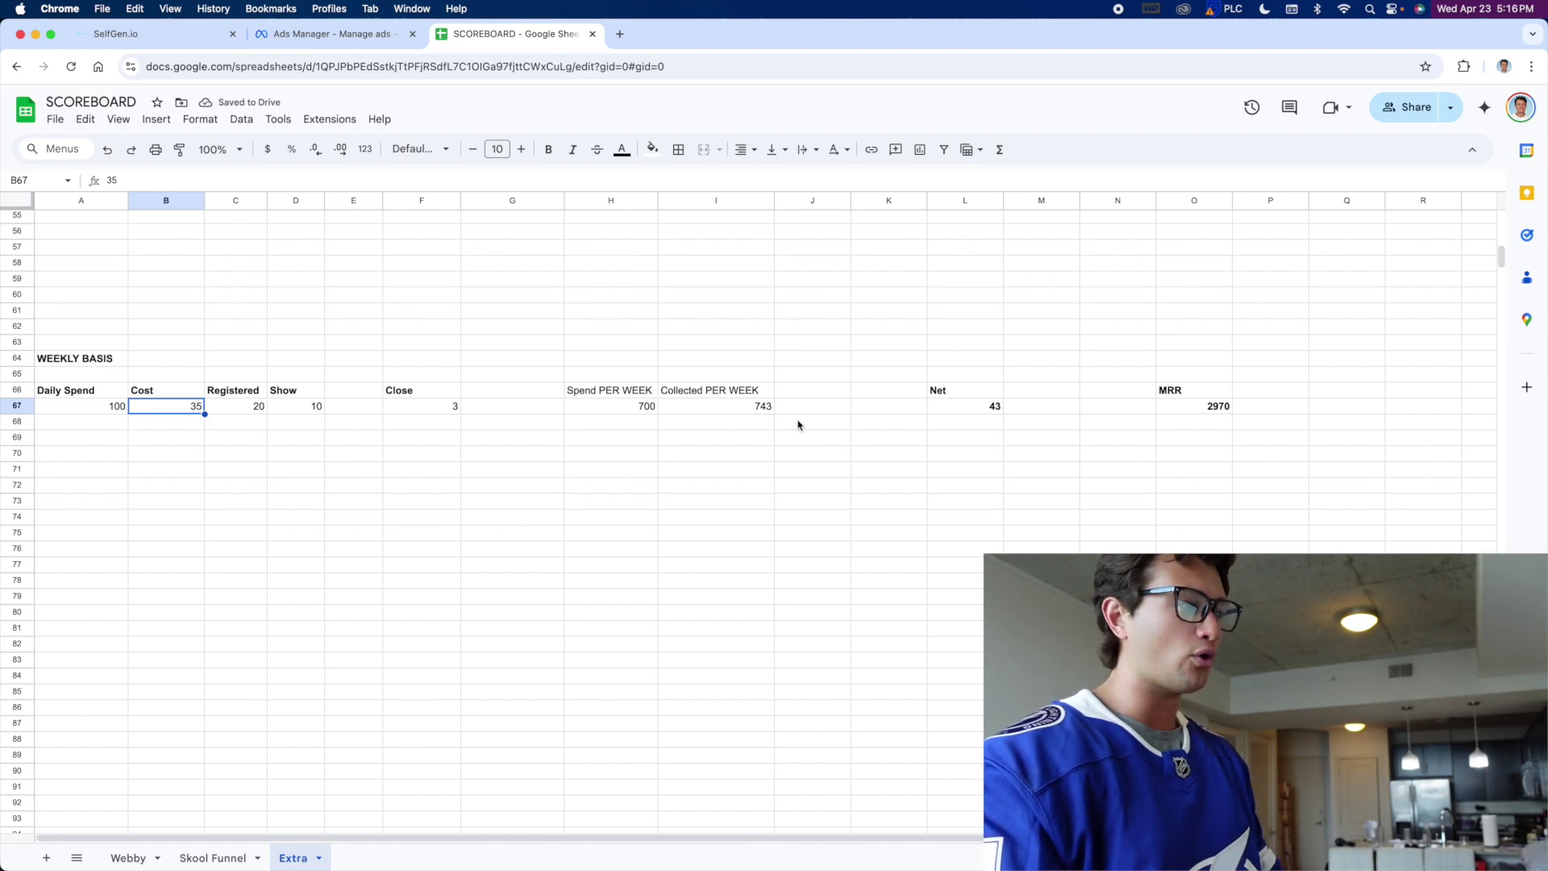
pyautogui.moveTo(897, 357); pyautogui.dragTo(1002, 443)
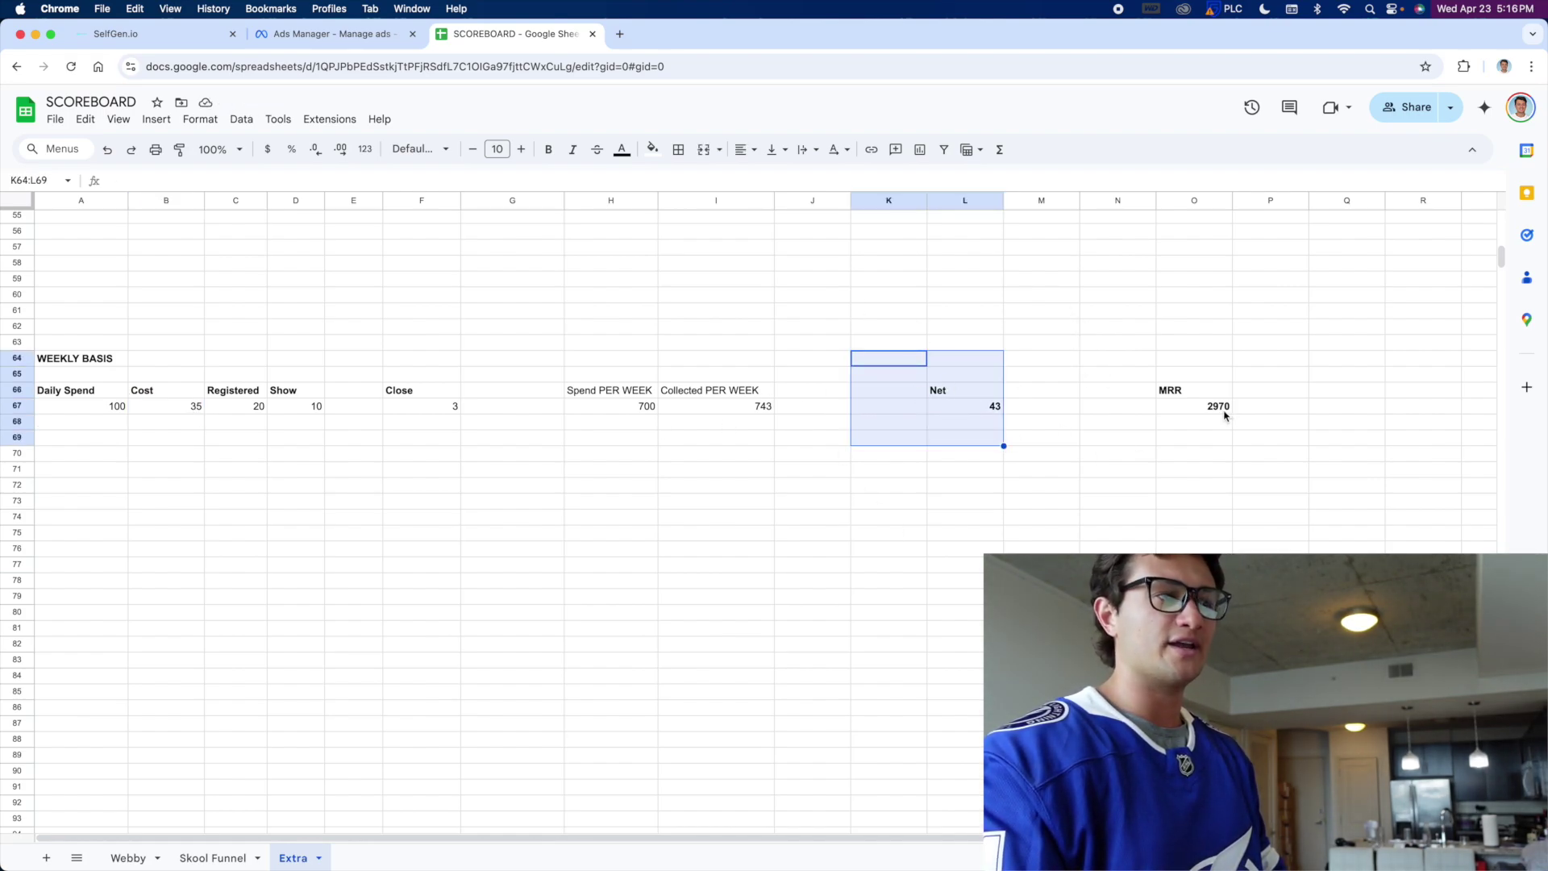
pyautogui.click(1113, 451)
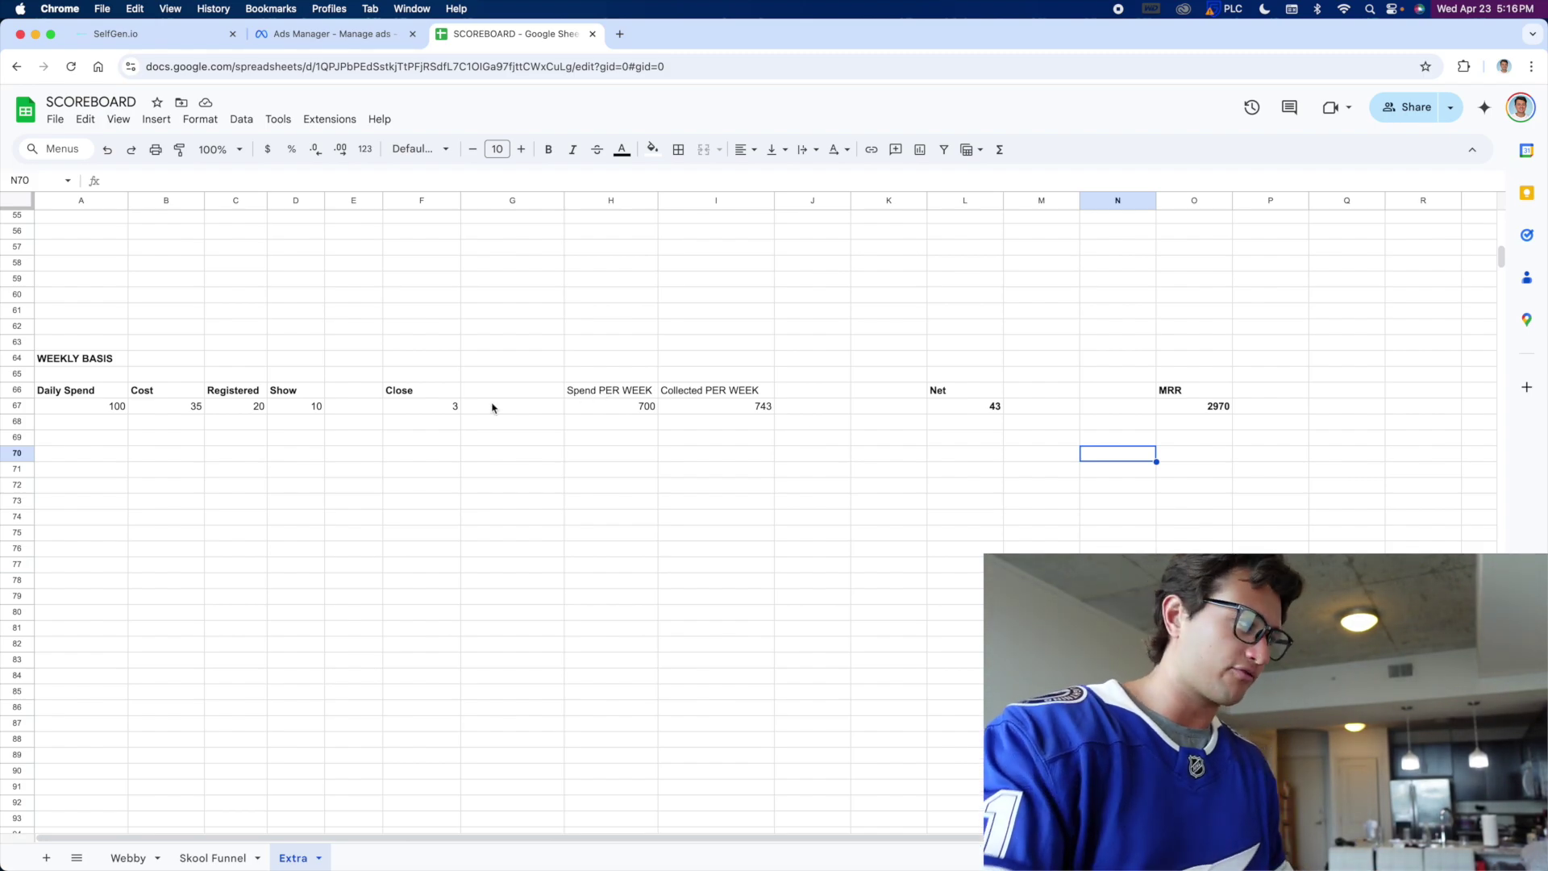
# Step: Set the Cost in cell B67 to 25
pyautogui.click(87, 408)
pyautogui.click(190, 410)
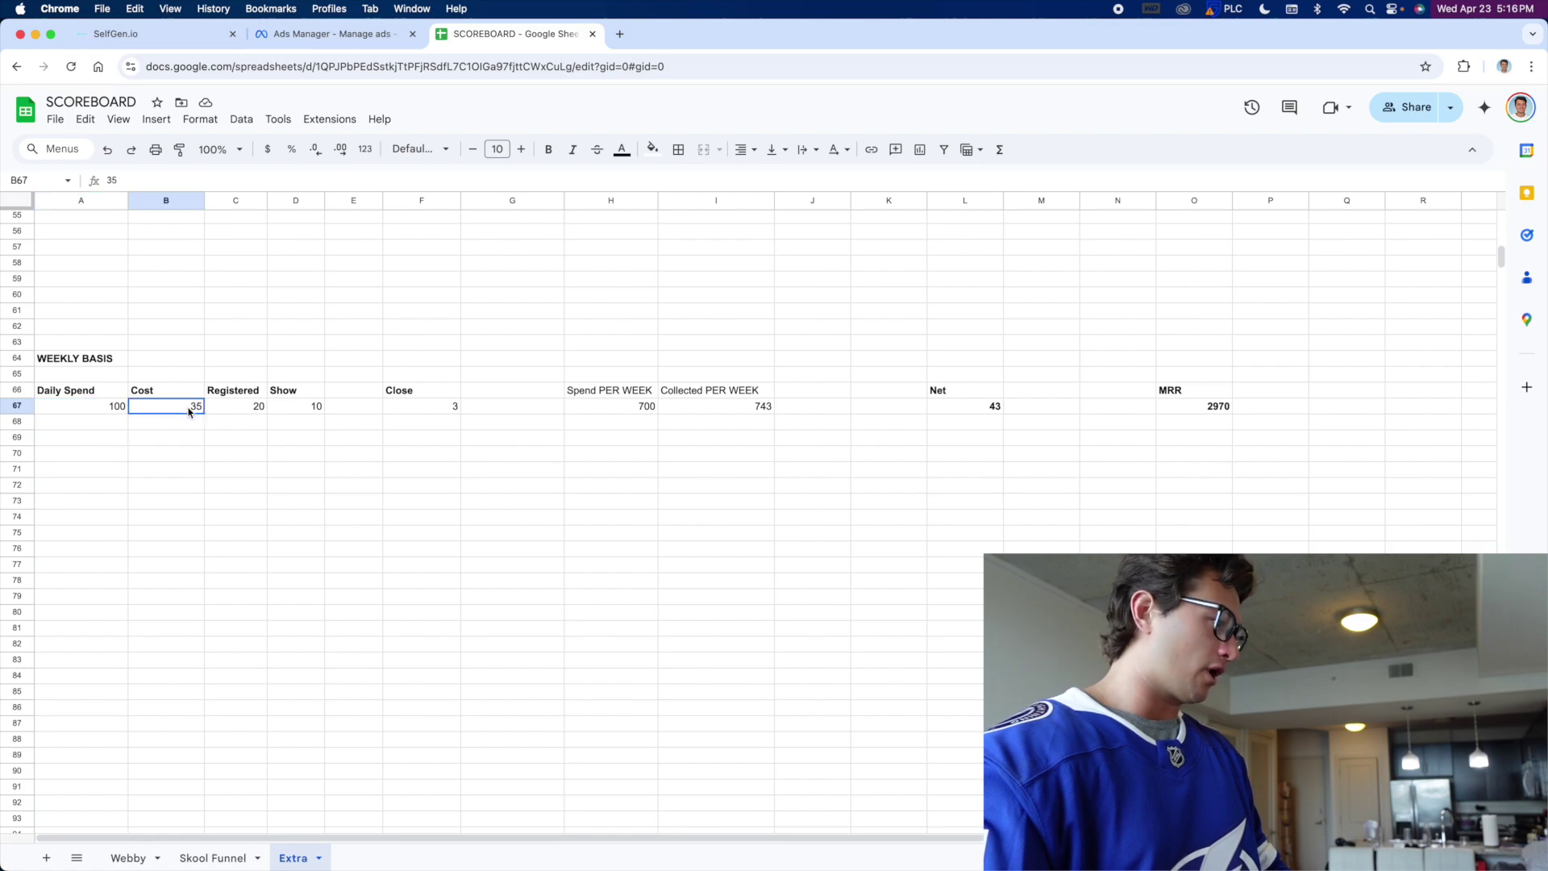
pyautogui.write('24')
pyautogui.press('Return')
pyautogui.click(188, 411)
pyautogui.write('25')
pyautogui.press('Return')
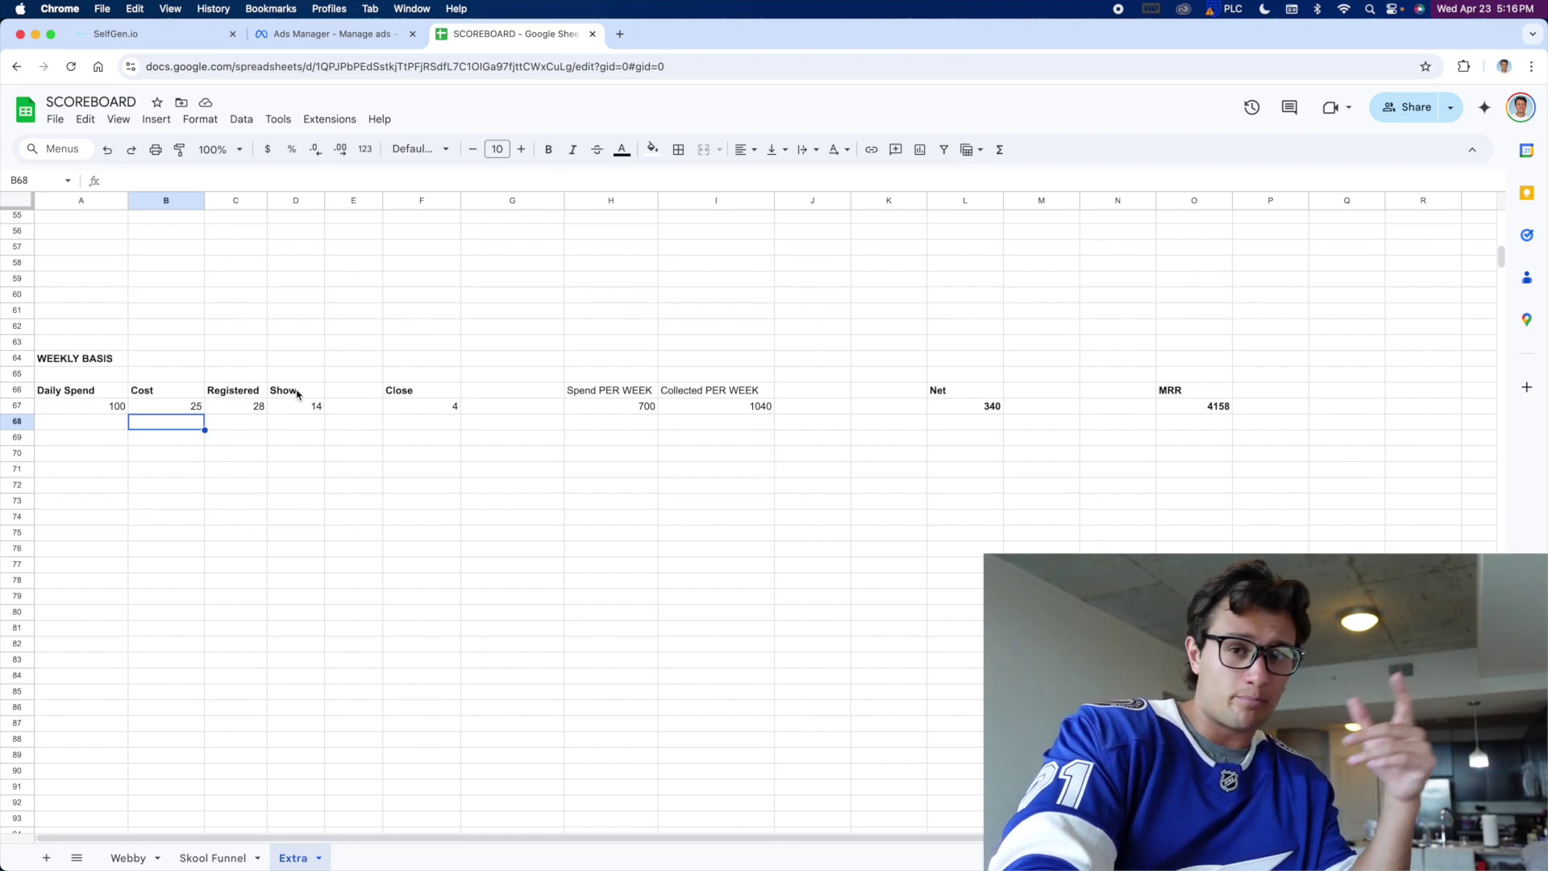
# Step: Review the recalculated MRR in row 67 and inspect the Registered and Show formulas
pyautogui.press('Up')
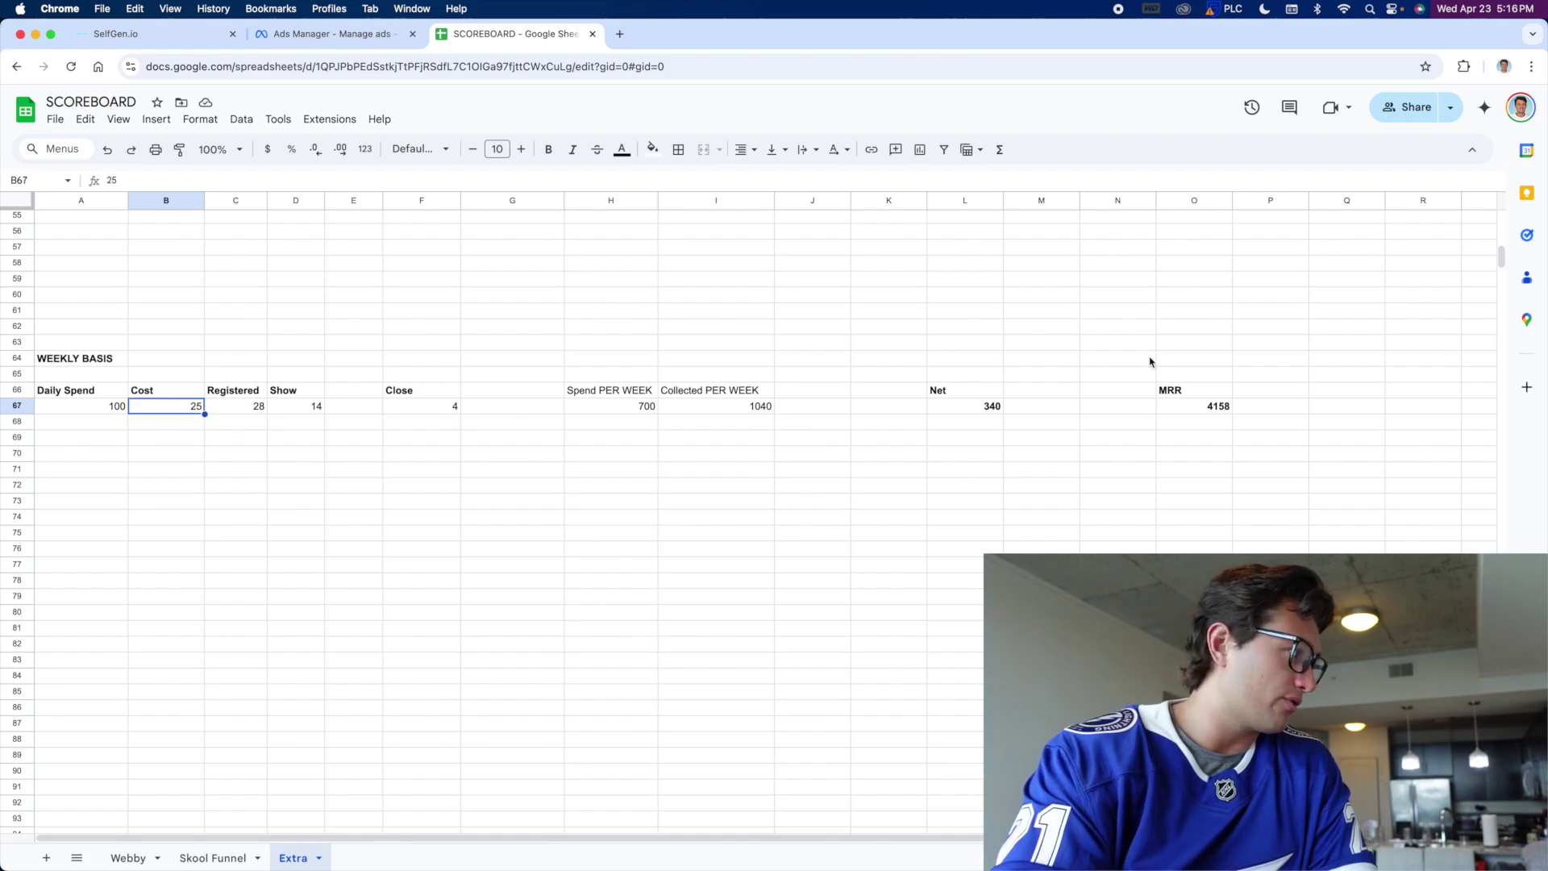
pyautogui.click(571, 441)
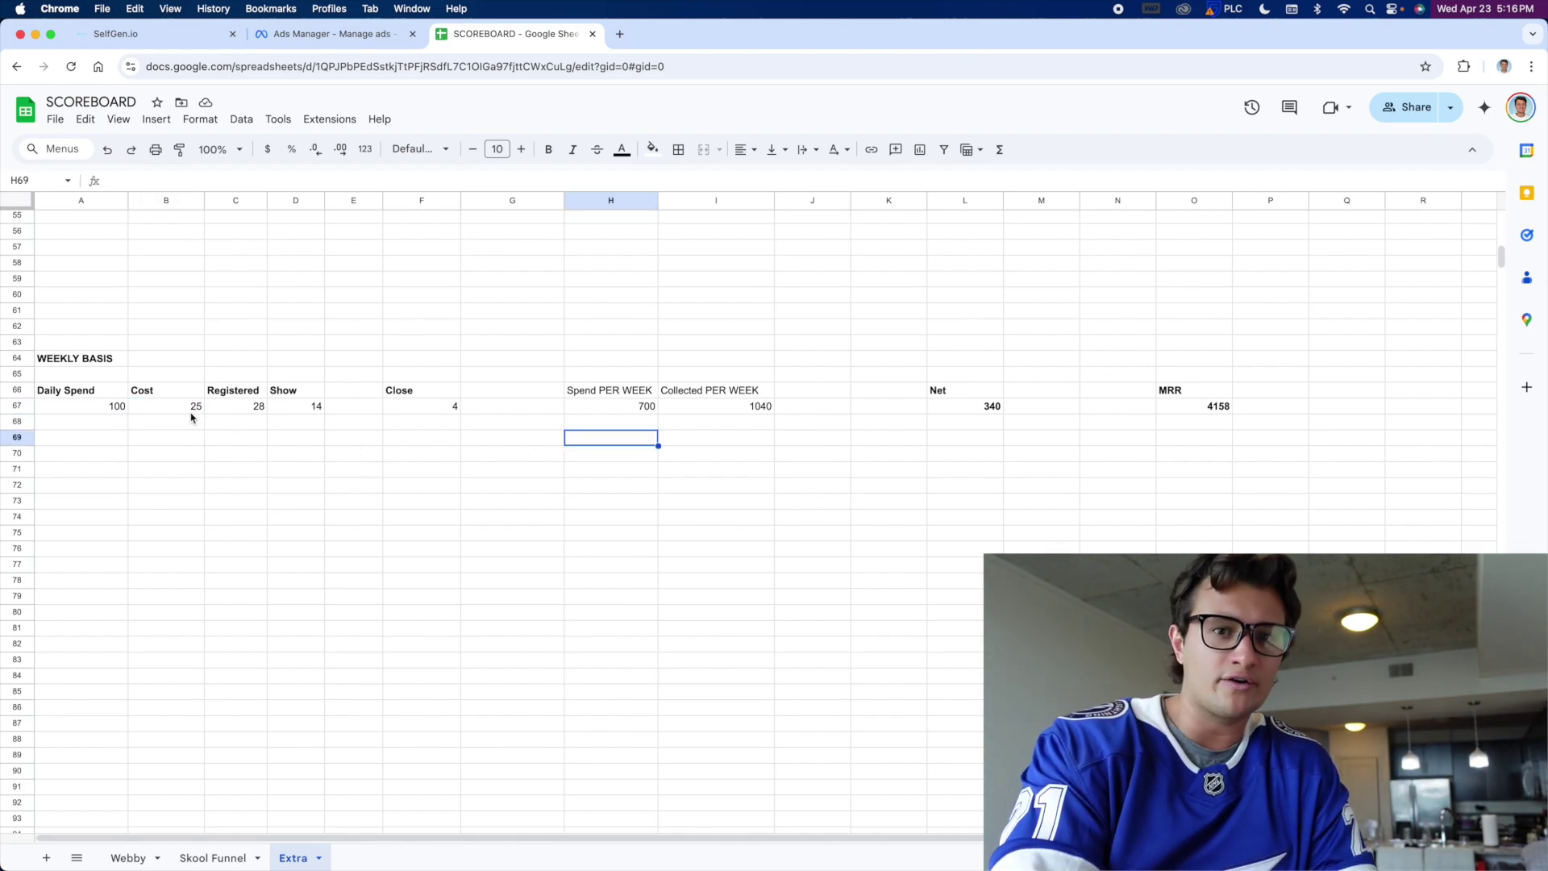
pyautogui.click(1199, 410)
pyautogui.click(605, 423)
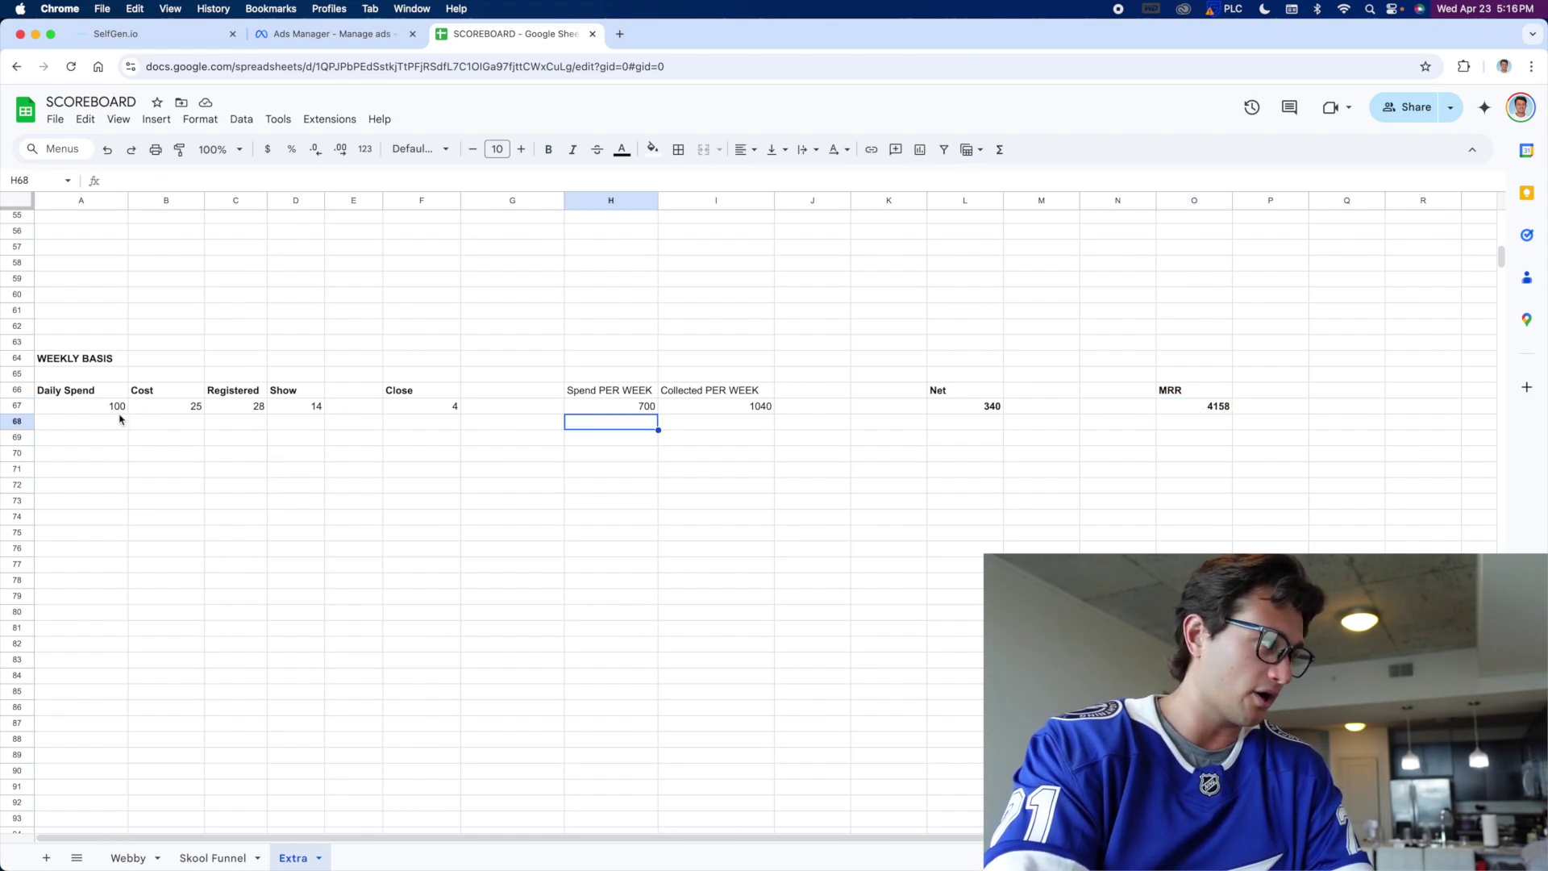
pyautogui.click(260, 409)
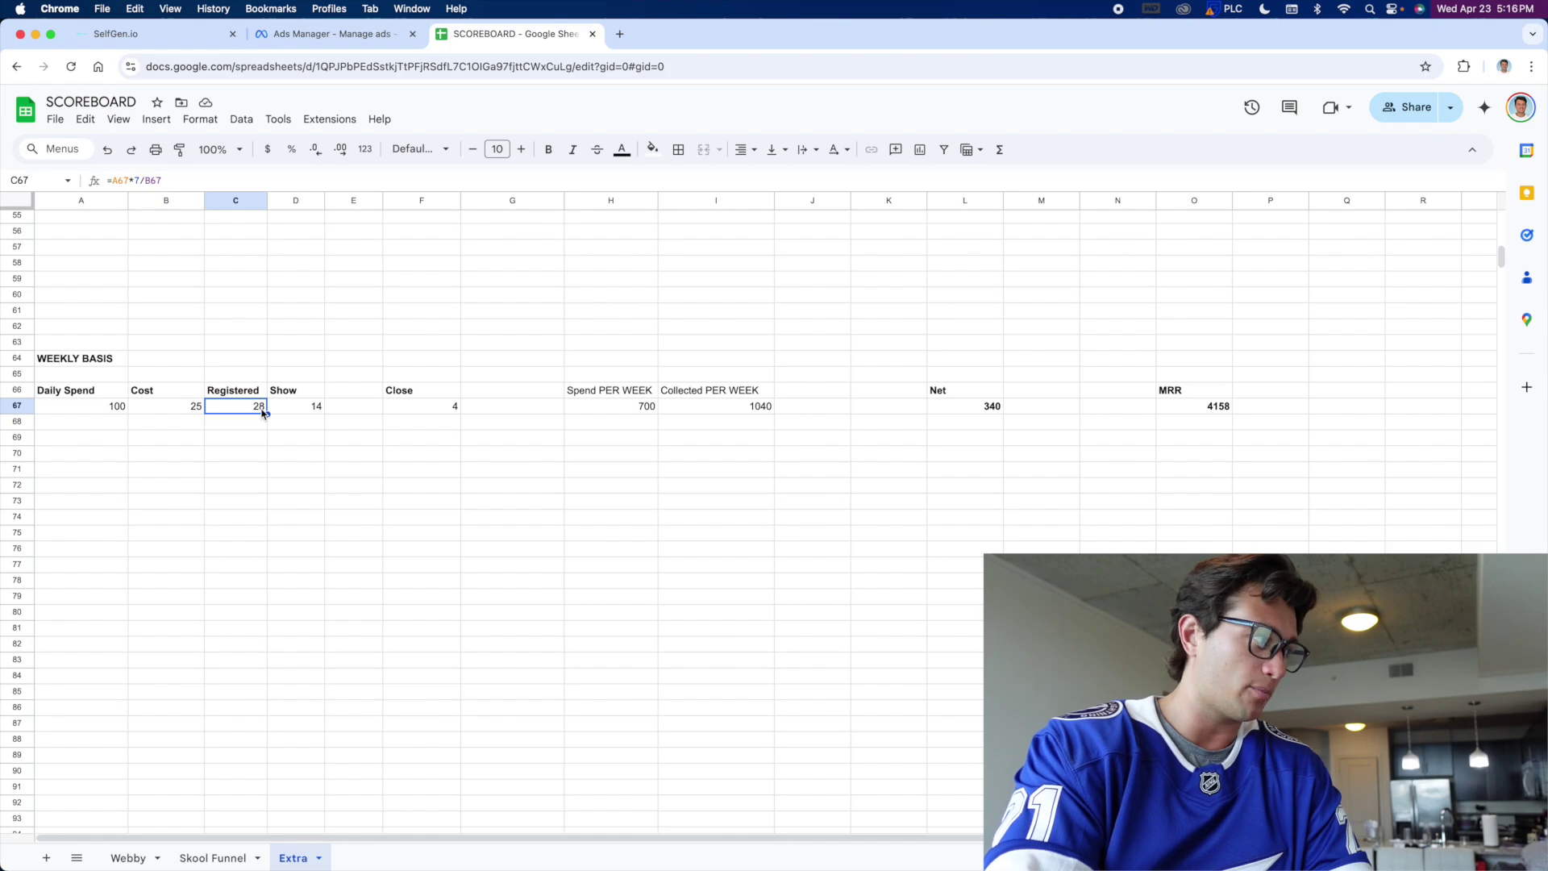
pyautogui.click(291, 413)
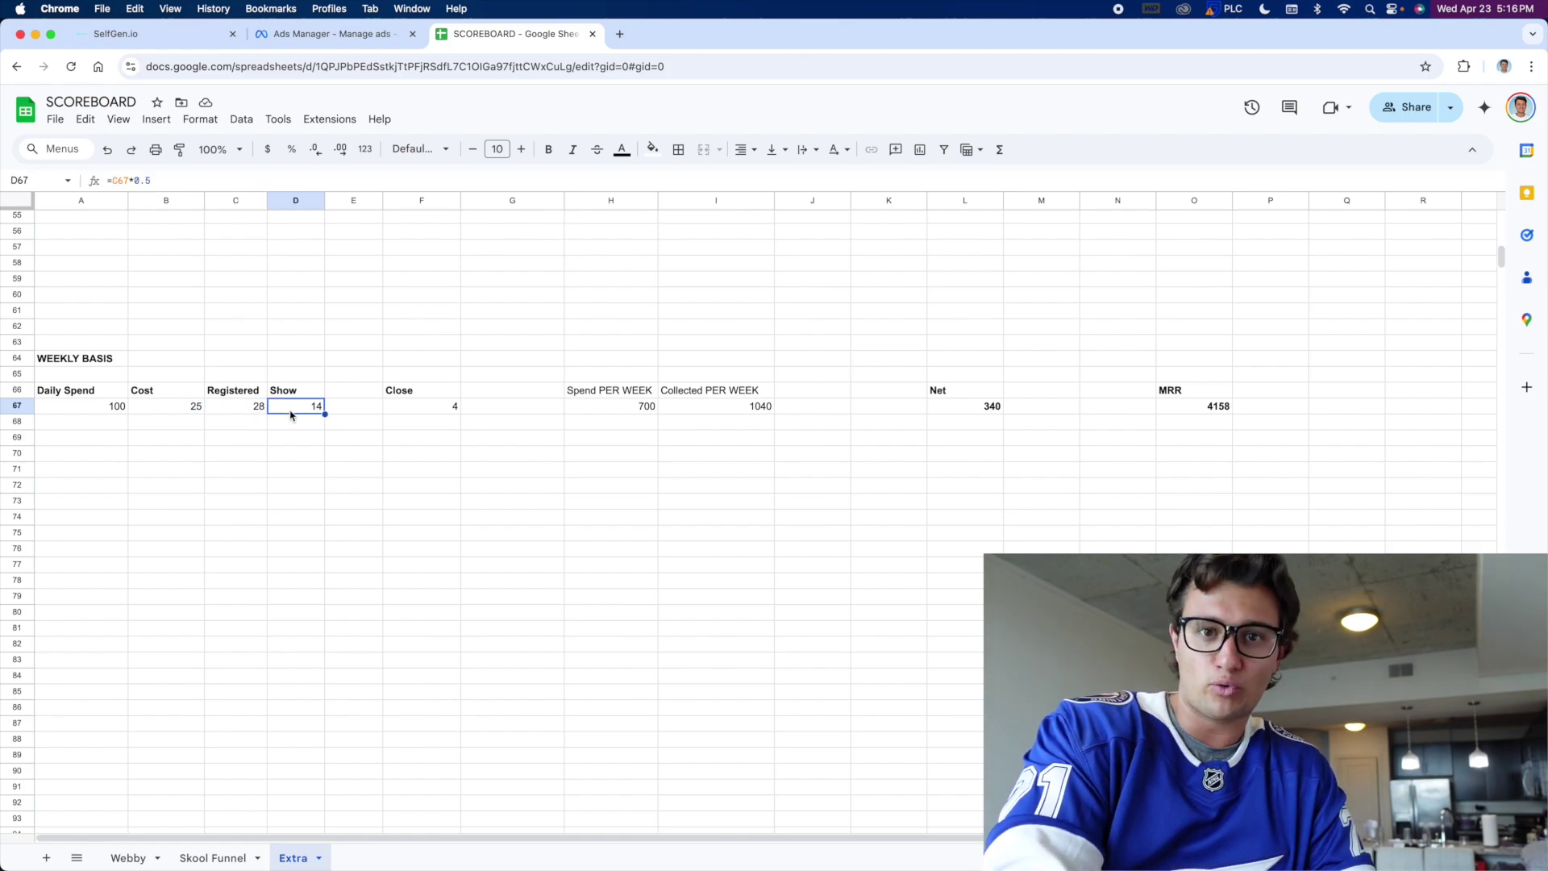
# Step: Set the Daily Spend in cell A67 to 200
pyautogui.click(68, 413)
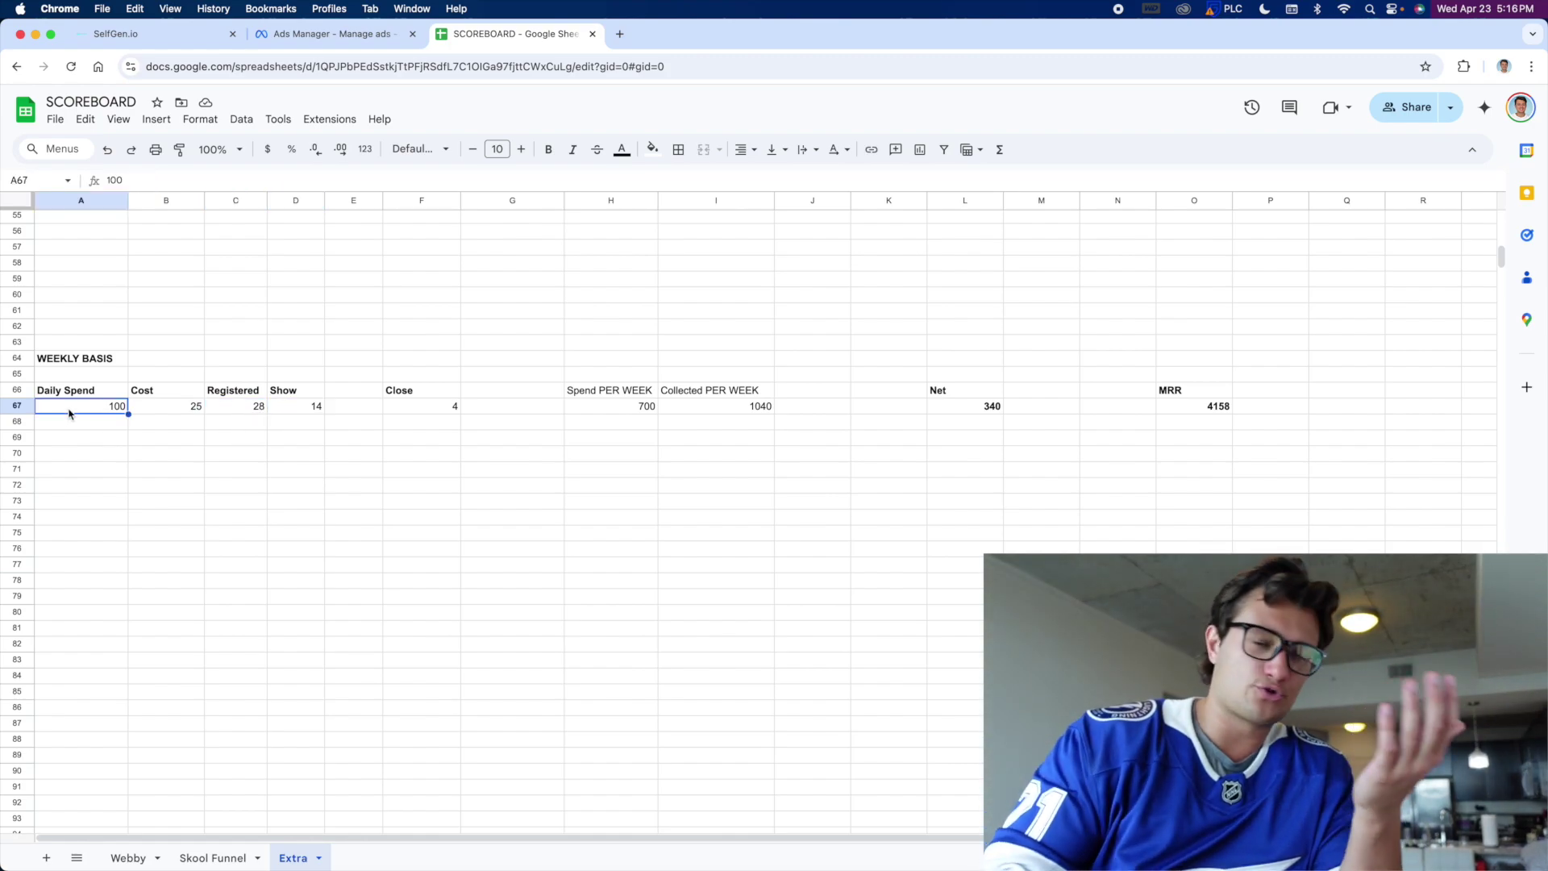
pyautogui.write('200')
pyautogui.press('Return')
pyautogui.click(165, 458)
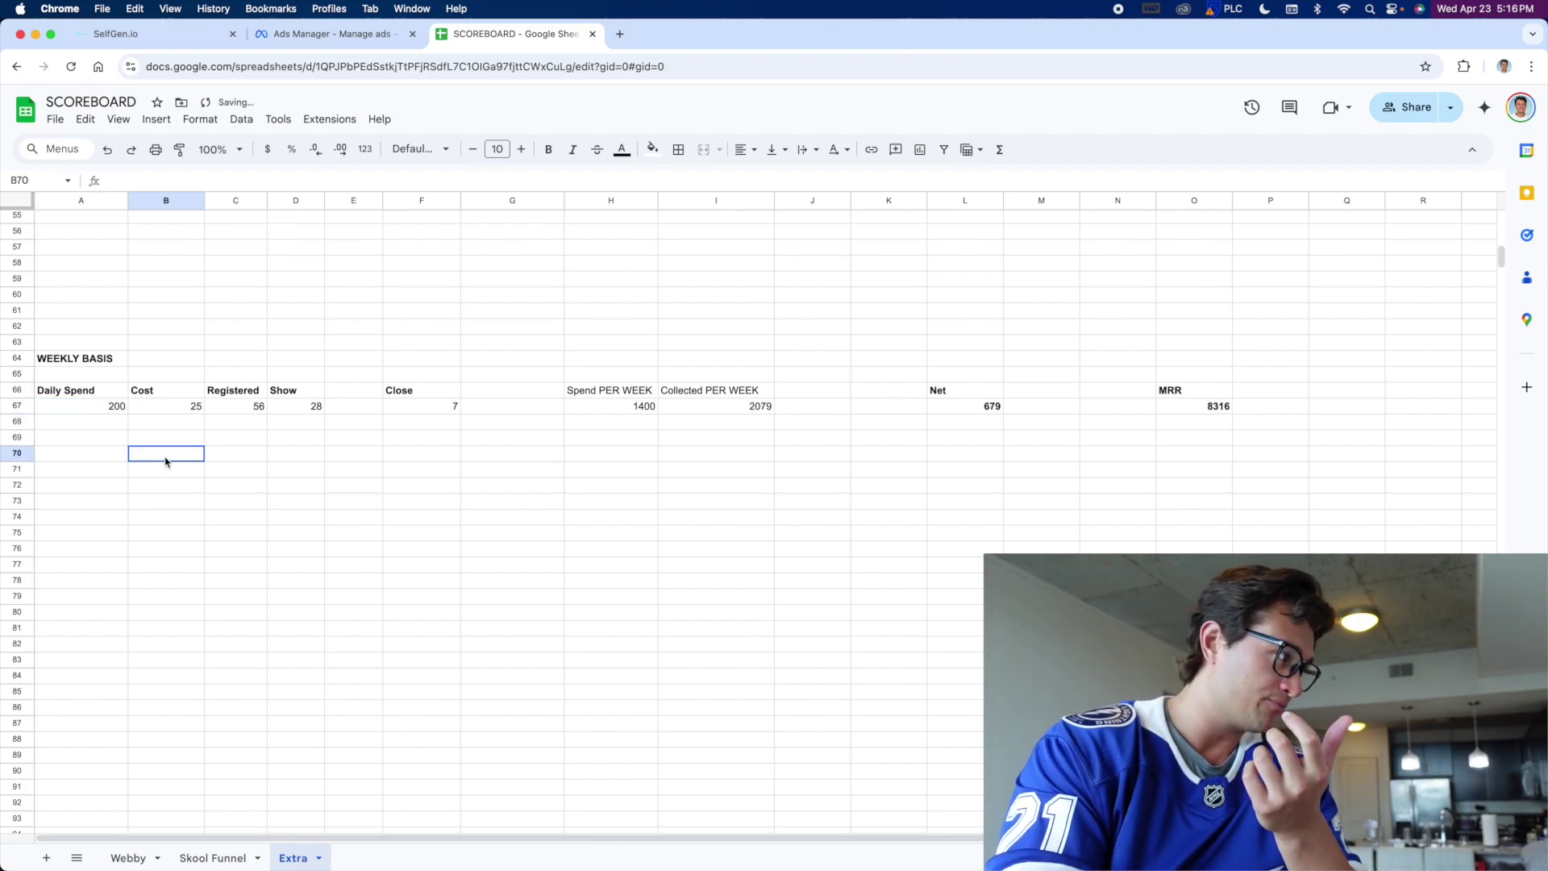
# Step: Examine the recalculated Registered, Show and MRR cells in row 67 for the higher daily spend
pyautogui.click(229, 408)
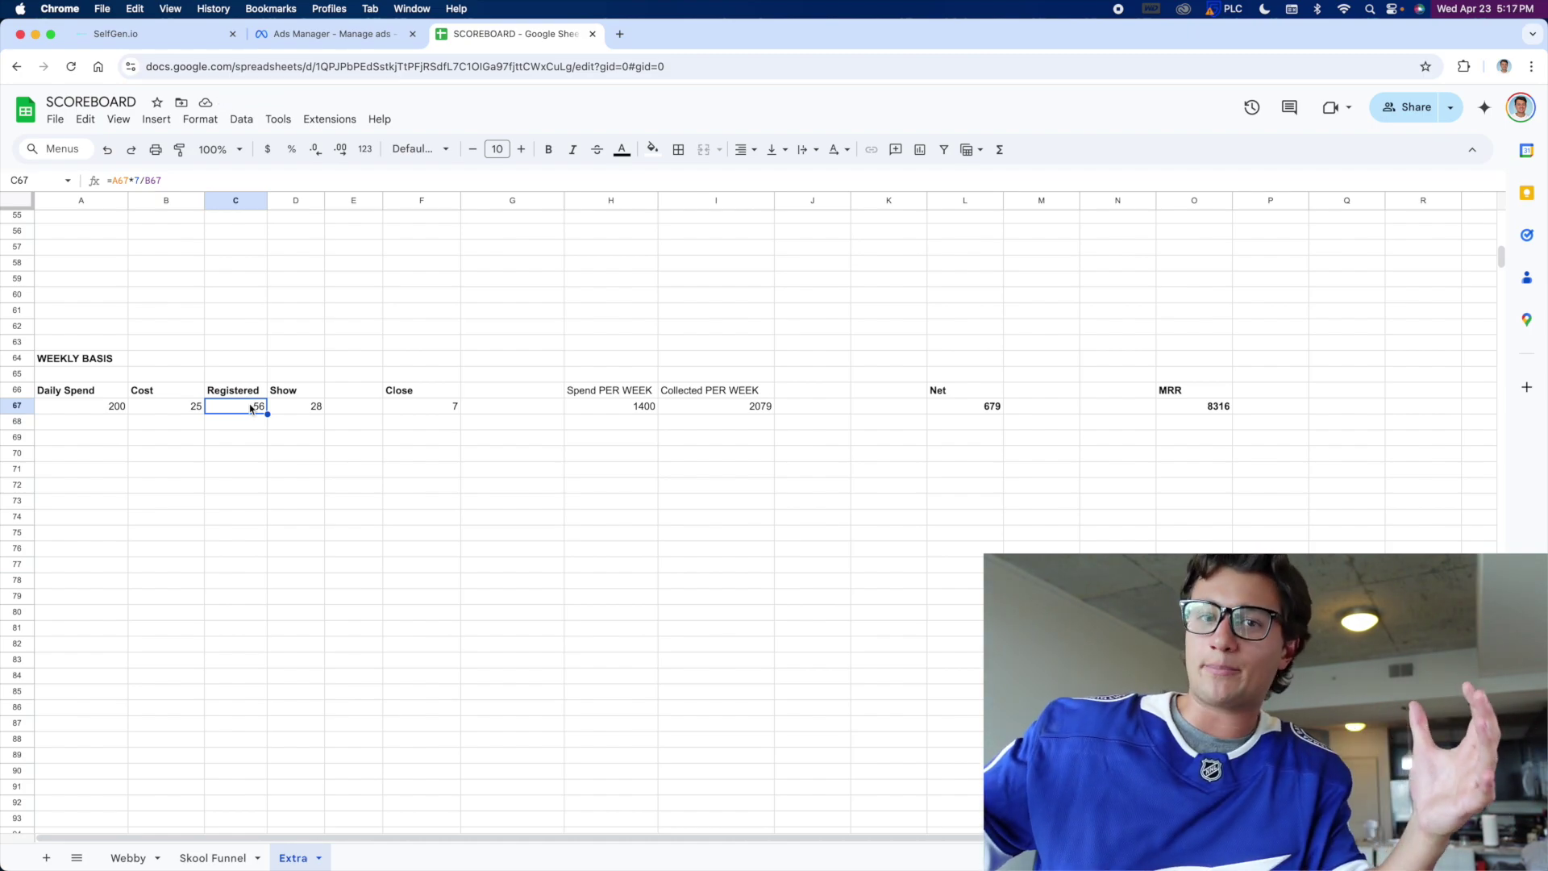
pyautogui.click(318, 411)
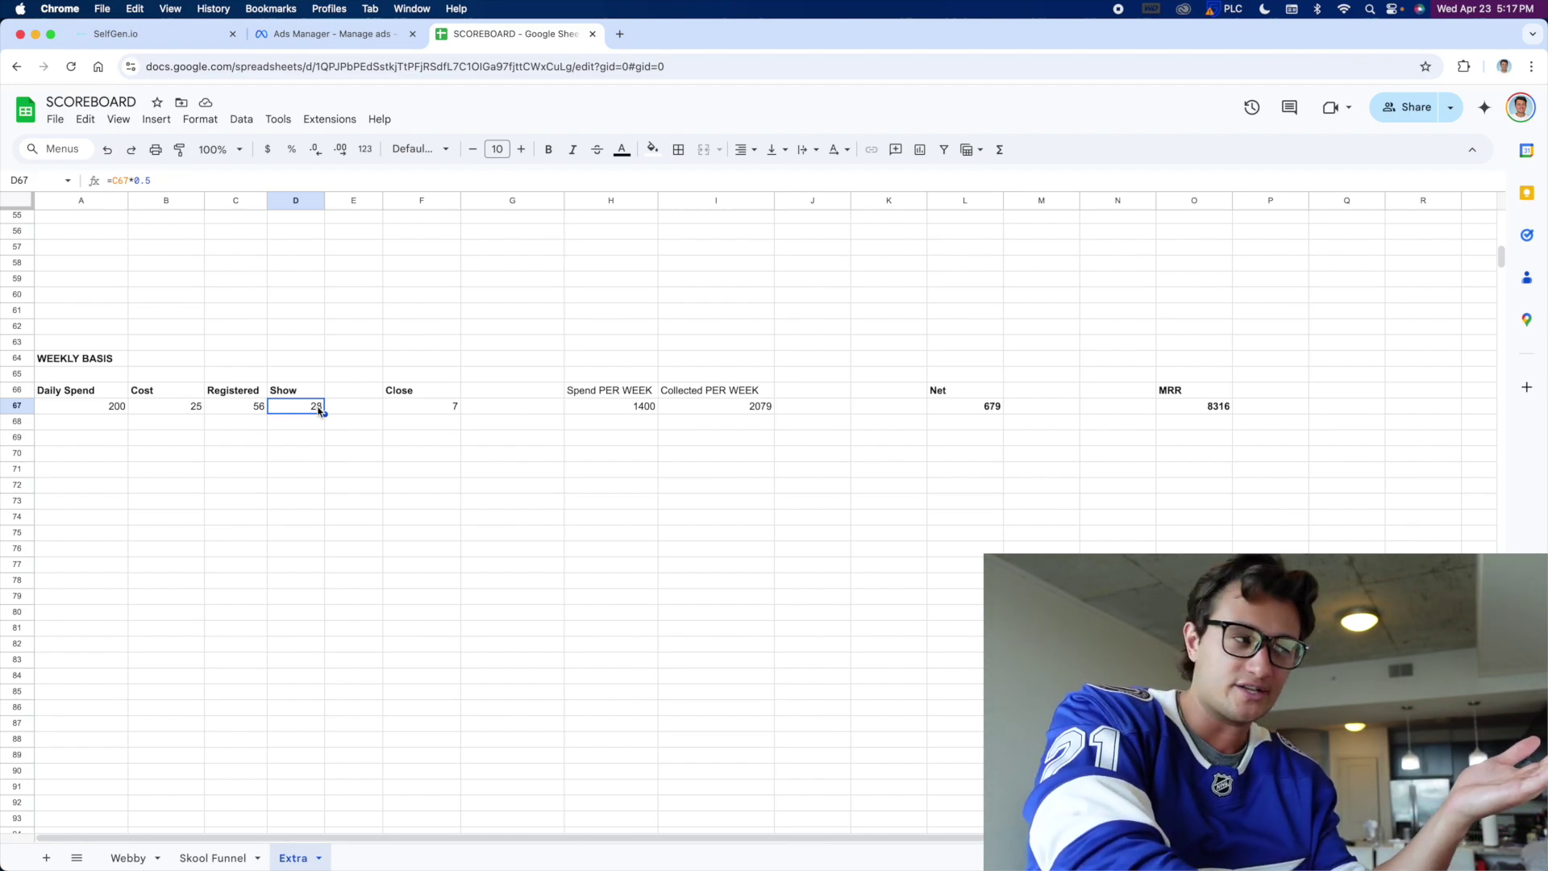
pyautogui.click(392, 489)
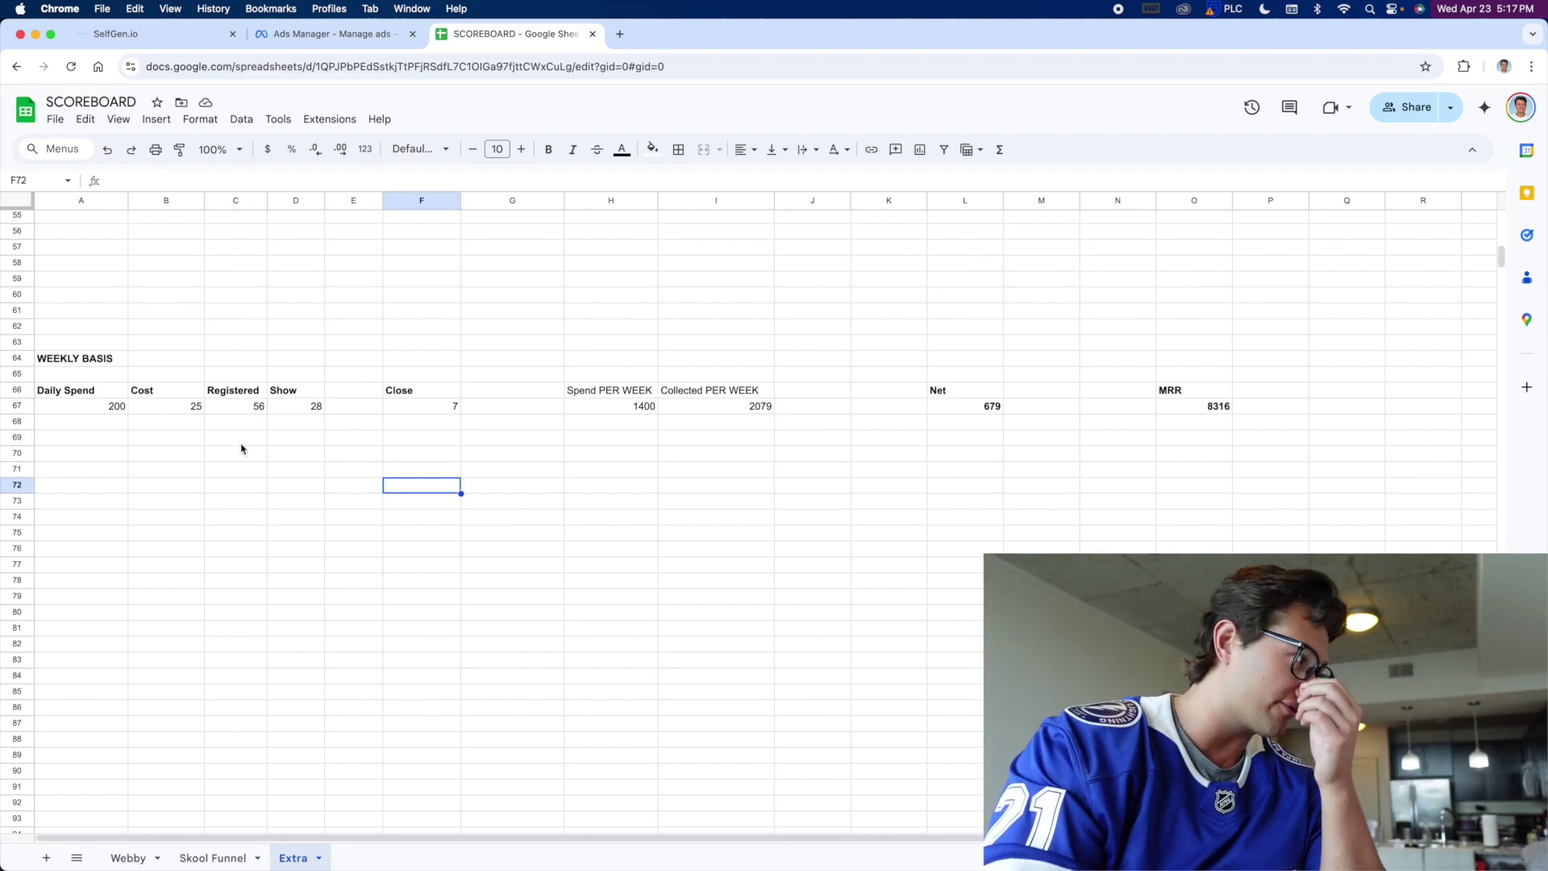
pyautogui.click(887, 437)
pyautogui.click(1197, 411)
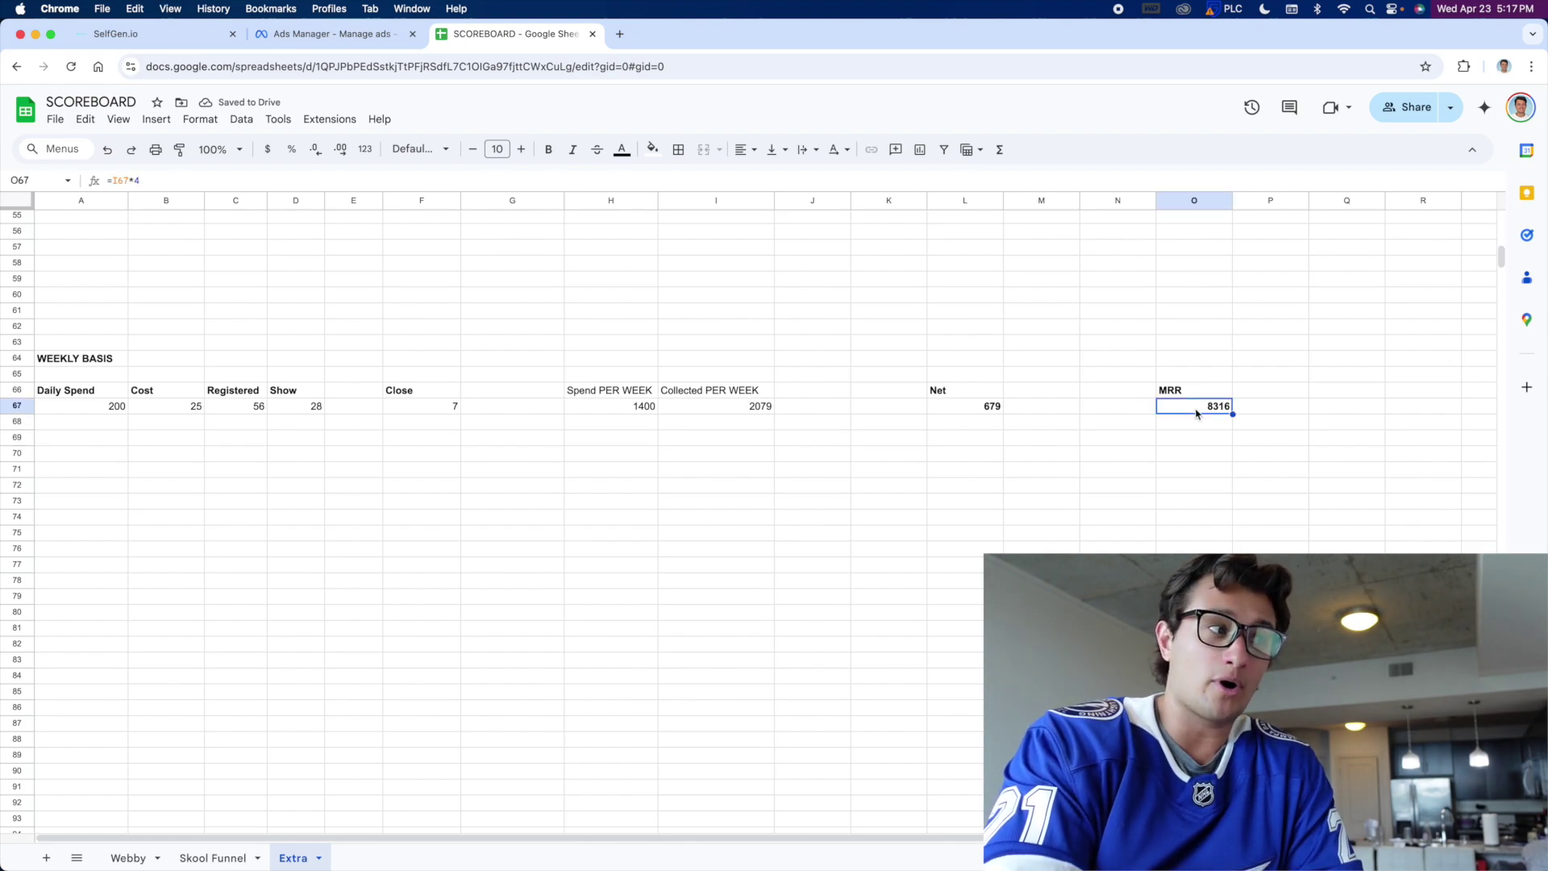
pyautogui.moveTo(1195, 390); pyautogui.dragTo(1233, 408)
pyautogui.click(1270, 394)
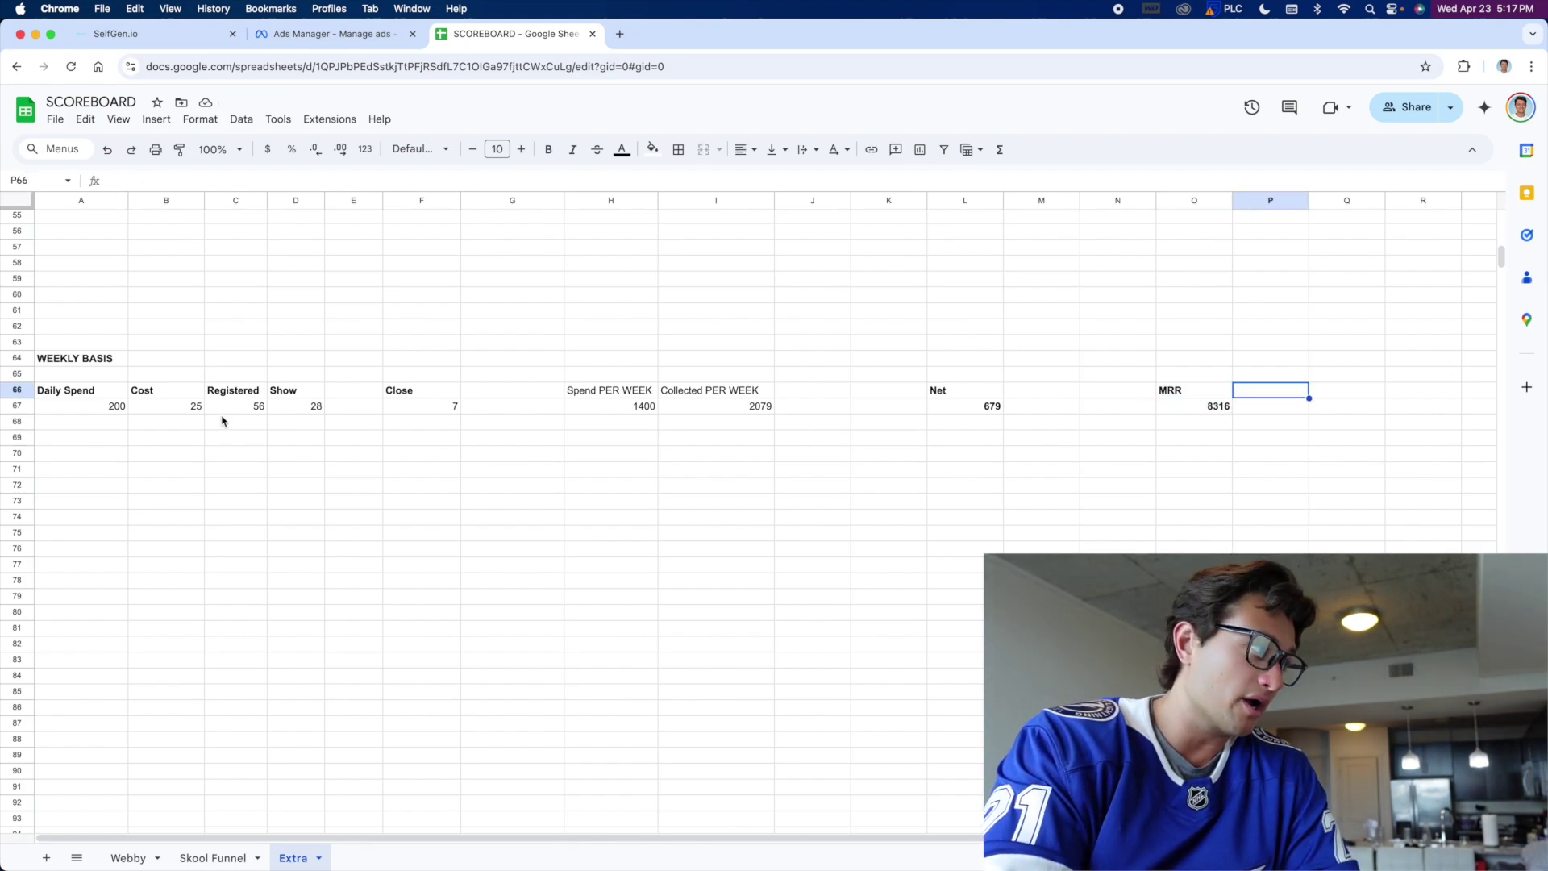
pyautogui.click(242, 409)
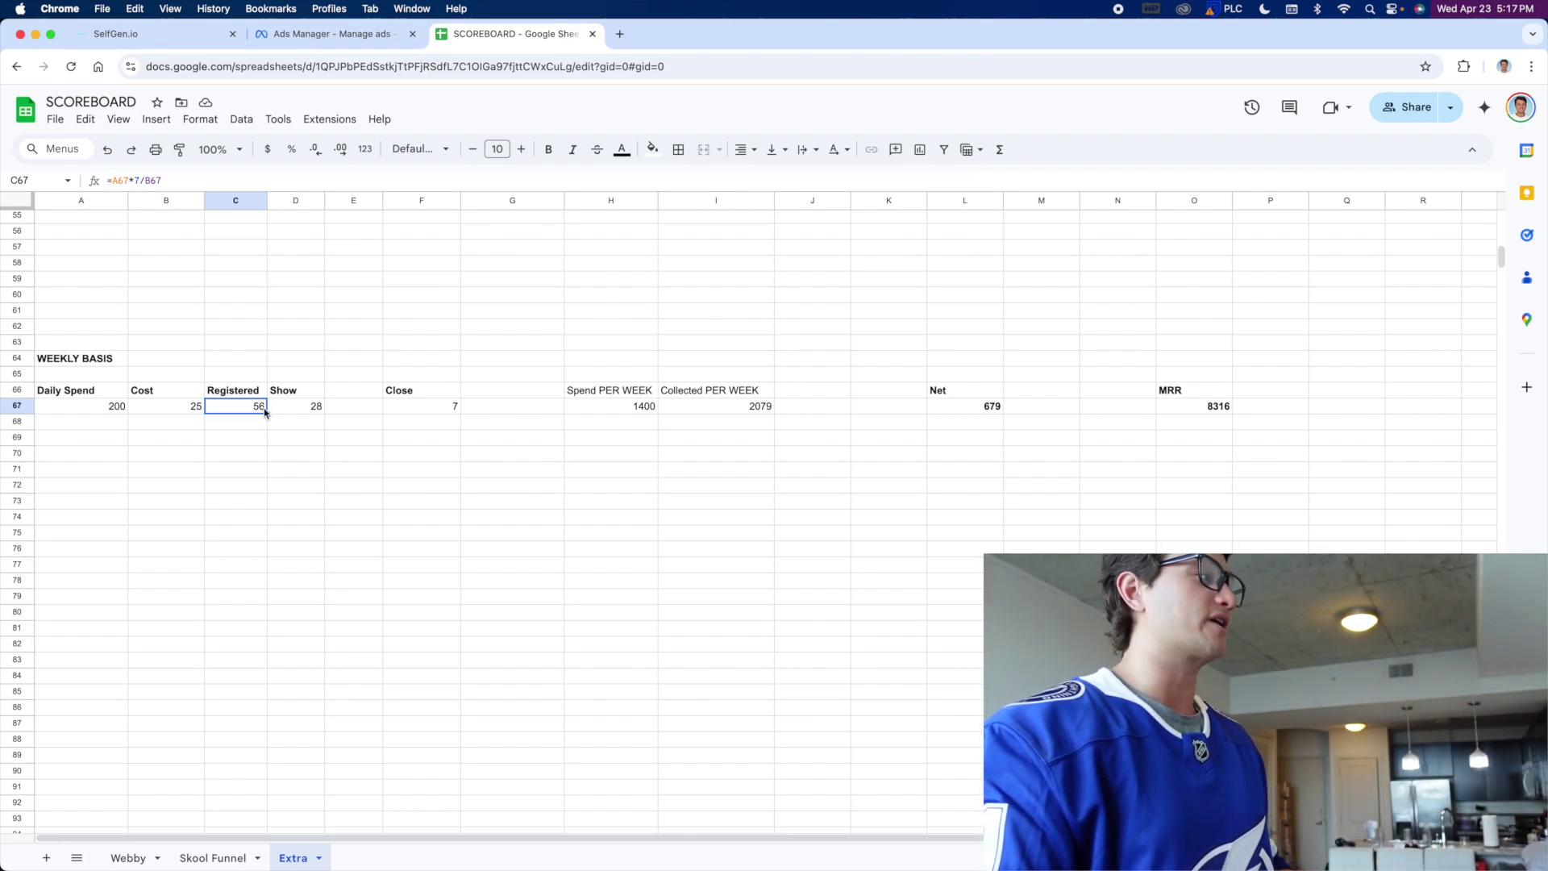
# Step: Set the Daily Spend in cell A67 to 150
pyautogui.click(116, 411)
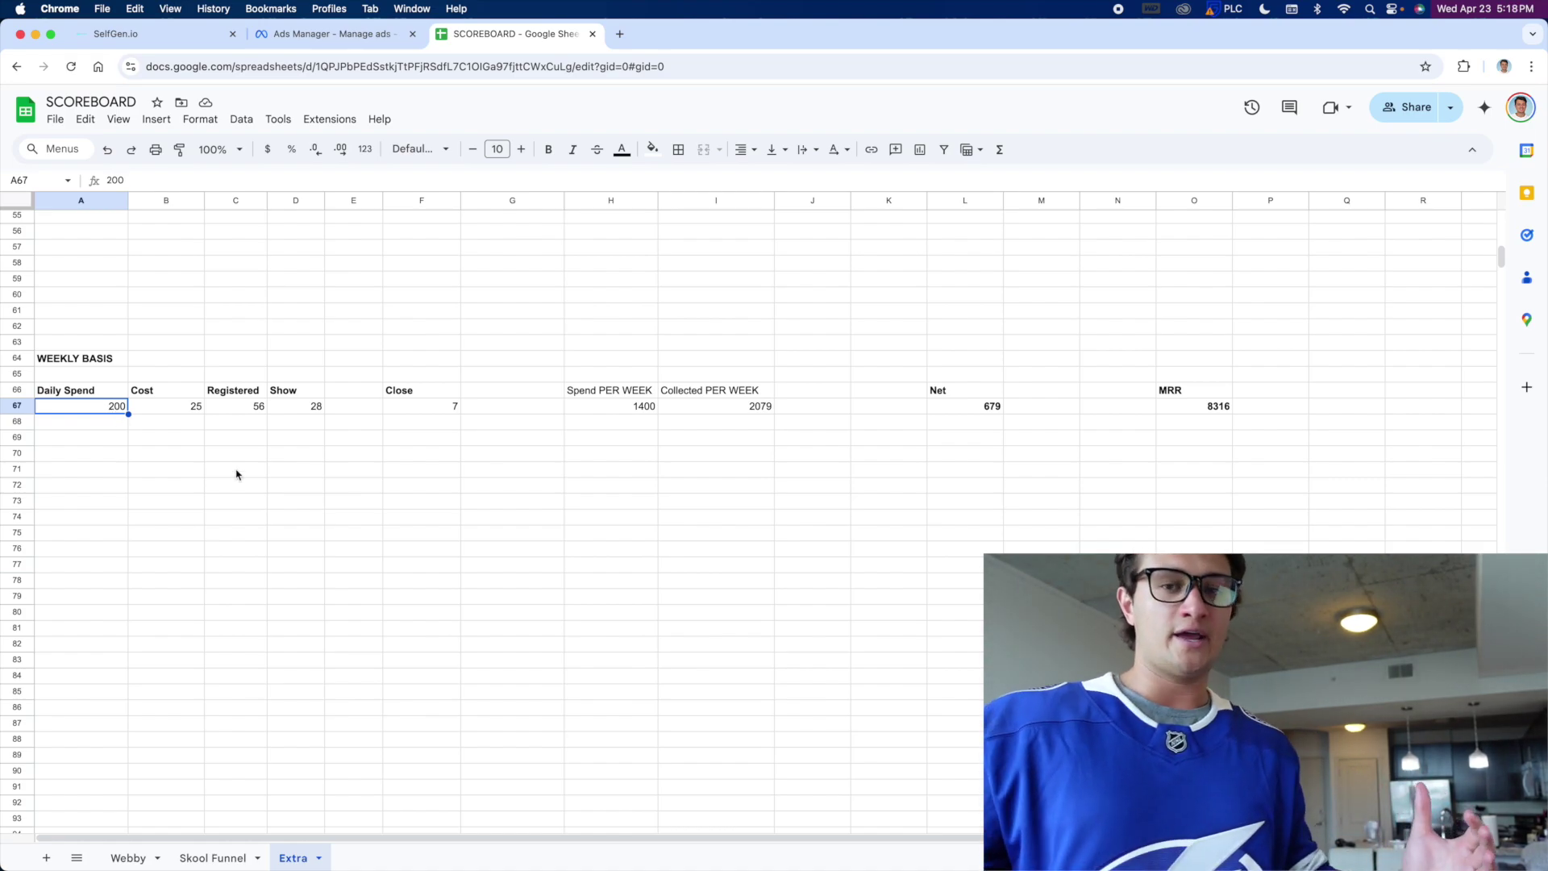
pyautogui.click(158, 456)
pyautogui.click(114, 407)
pyautogui.write('15')
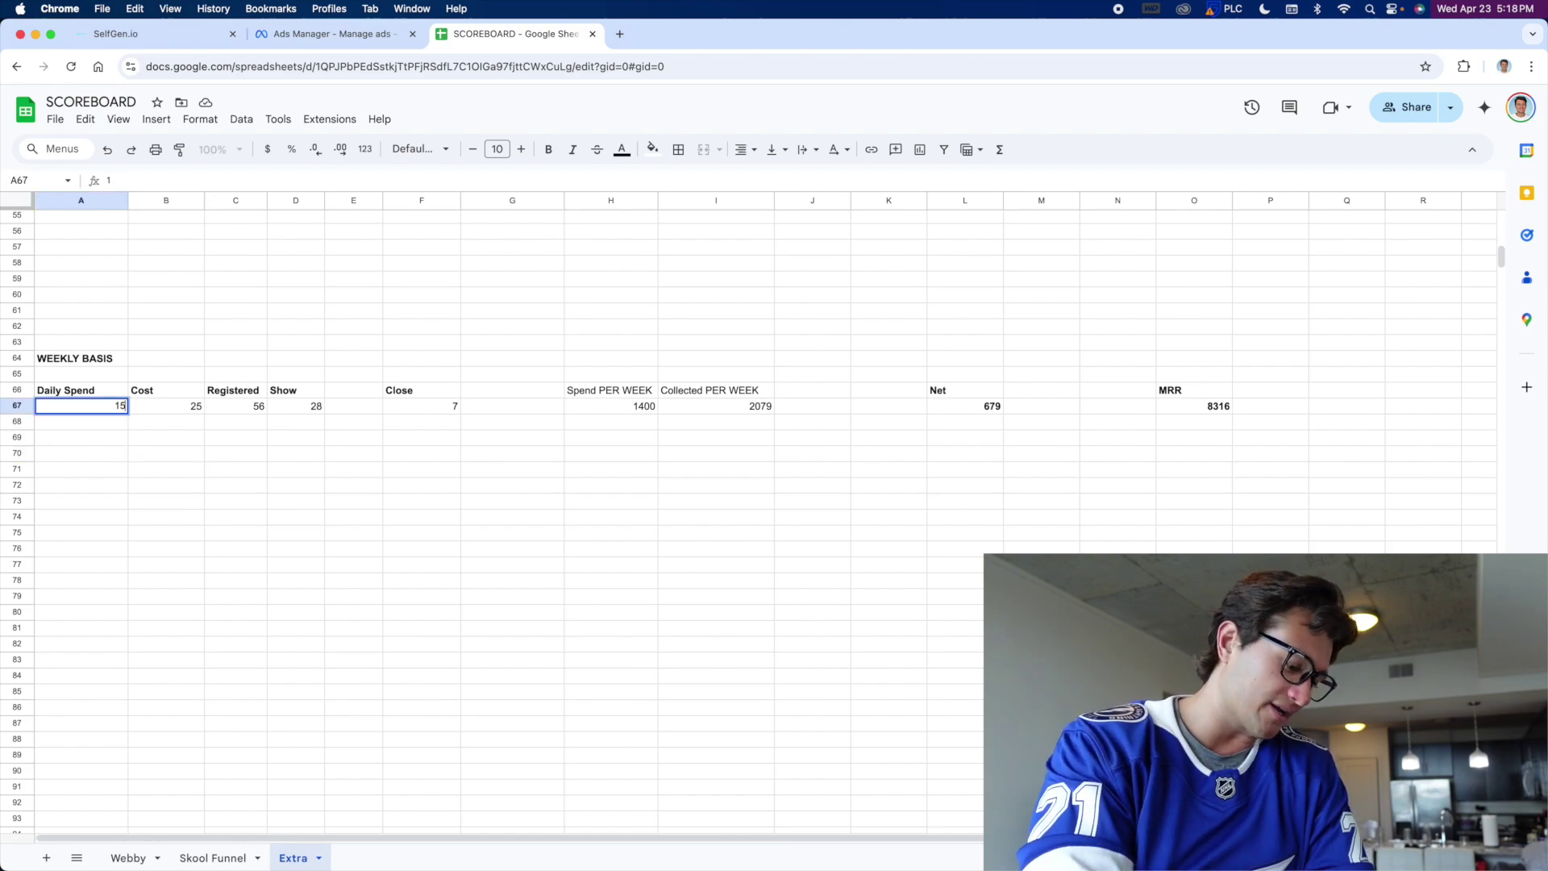
pyautogui.write('0')
pyautogui.press('Return')
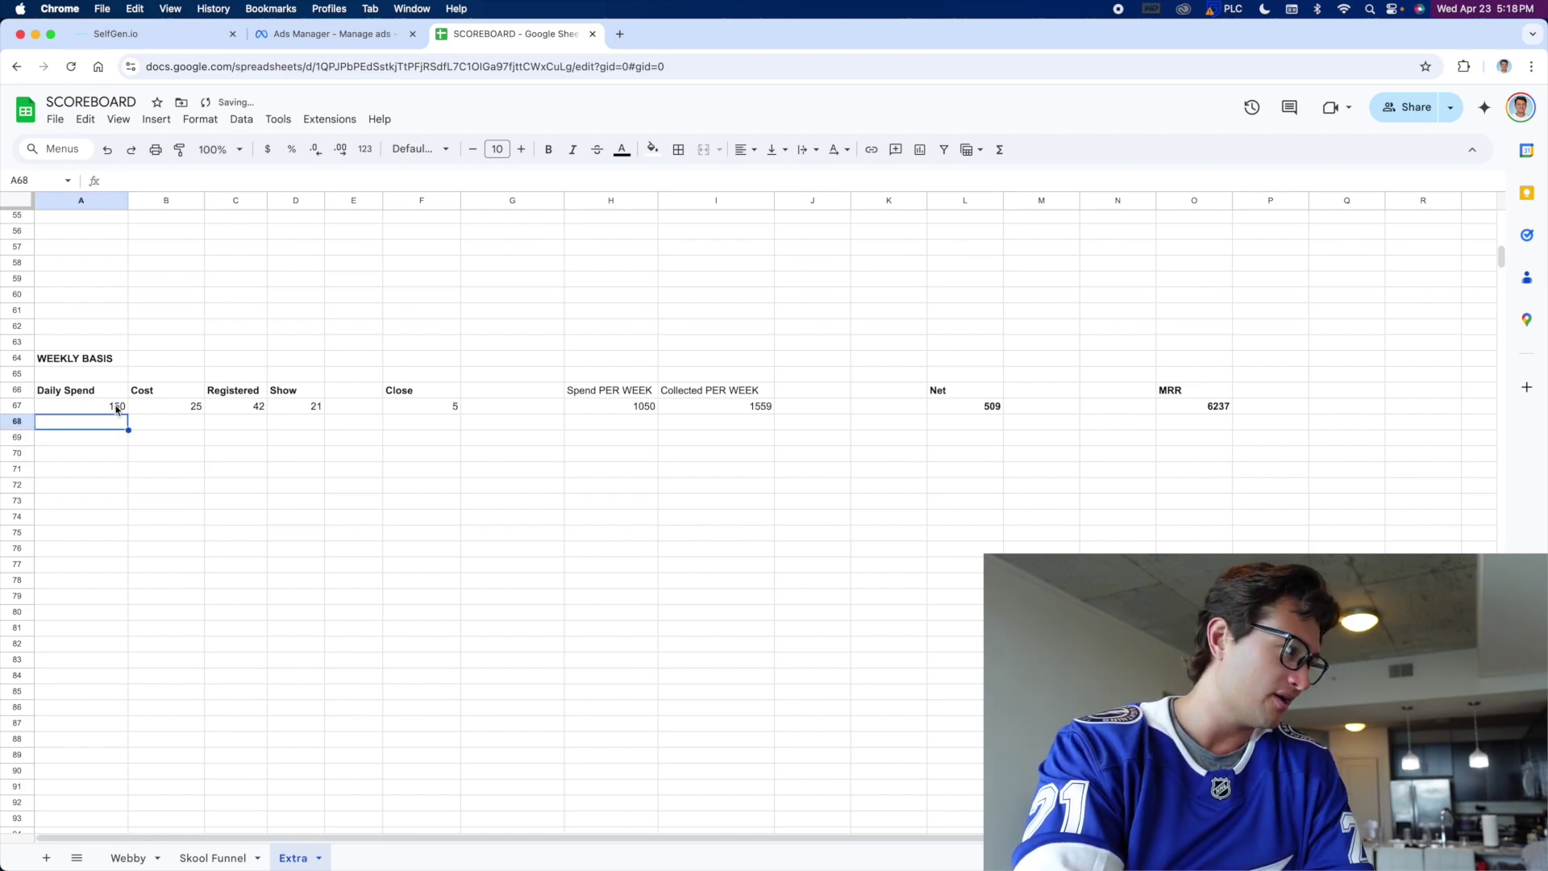
# Step: Review the Registered figure and the rest of the recalculated weekly results in row 67
pyautogui.click(187, 364)
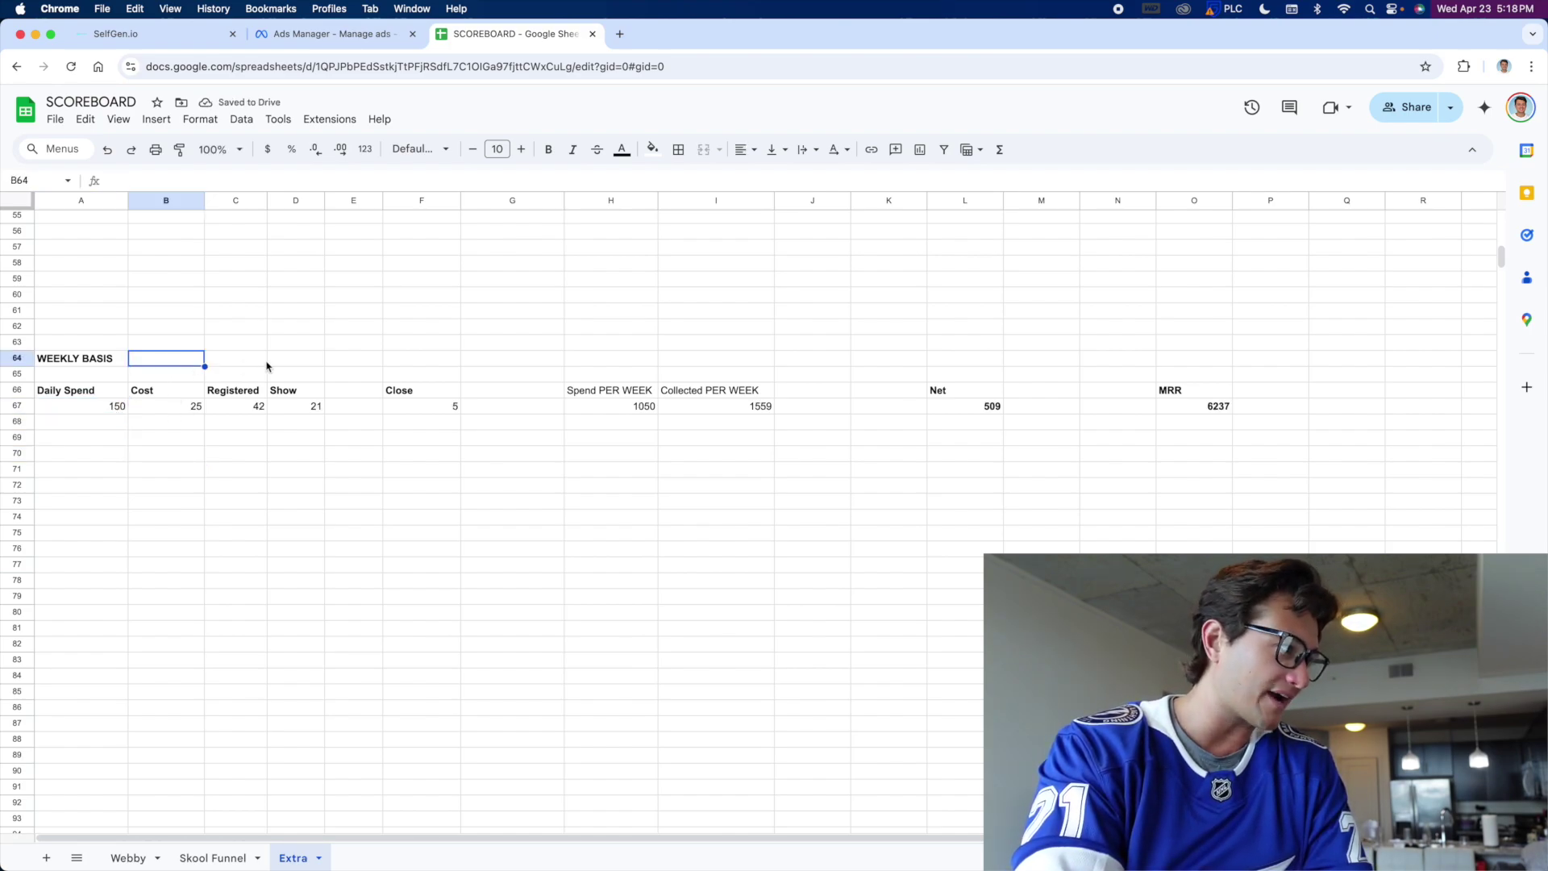
pyautogui.click(266, 365)
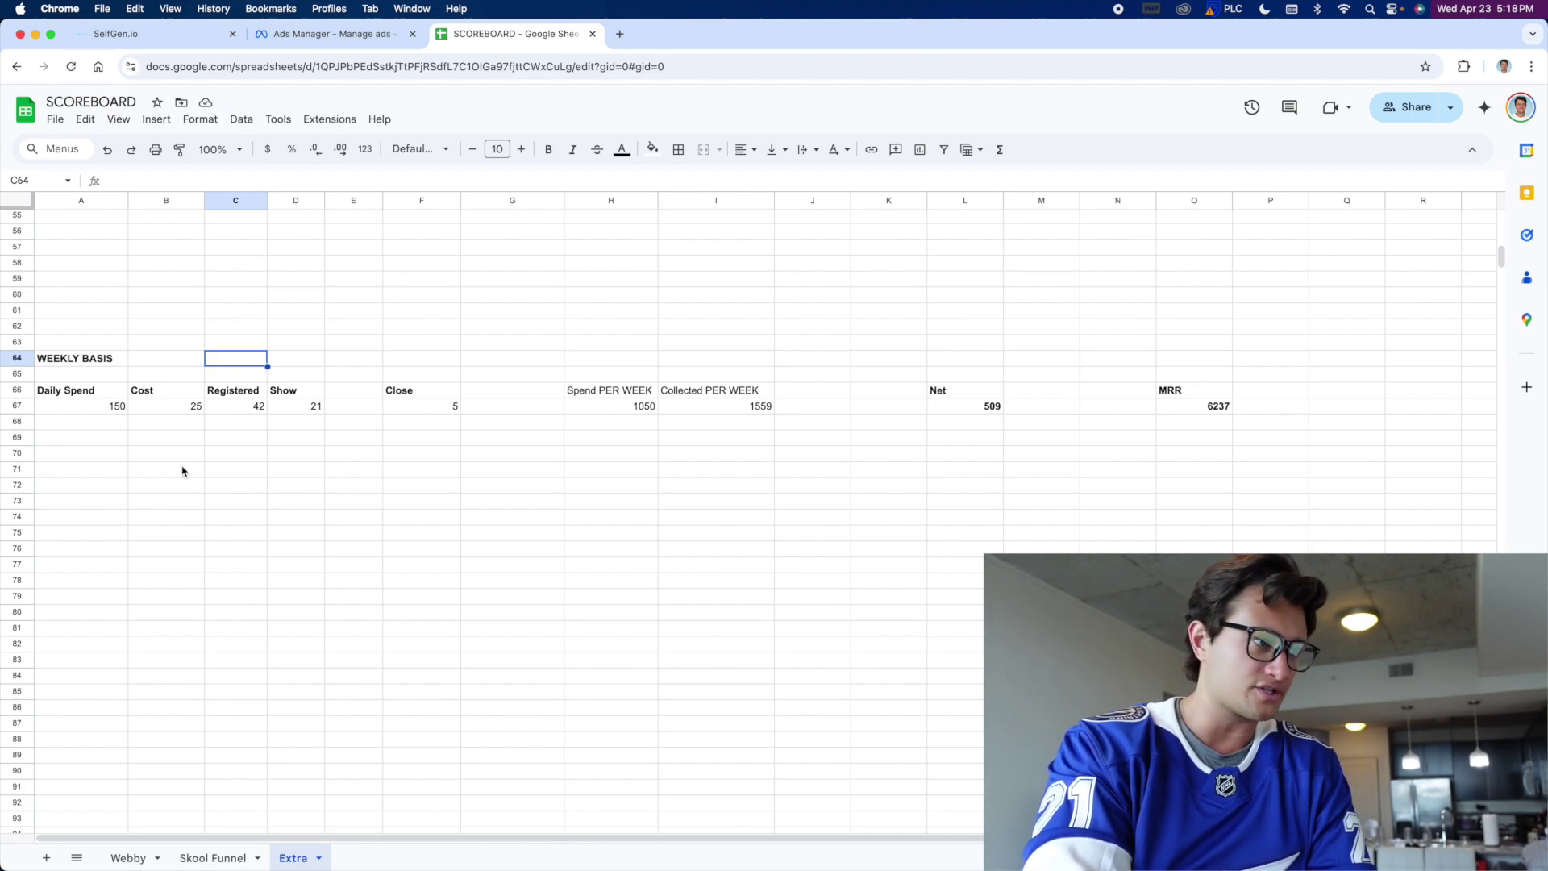
pyautogui.click(256, 410)
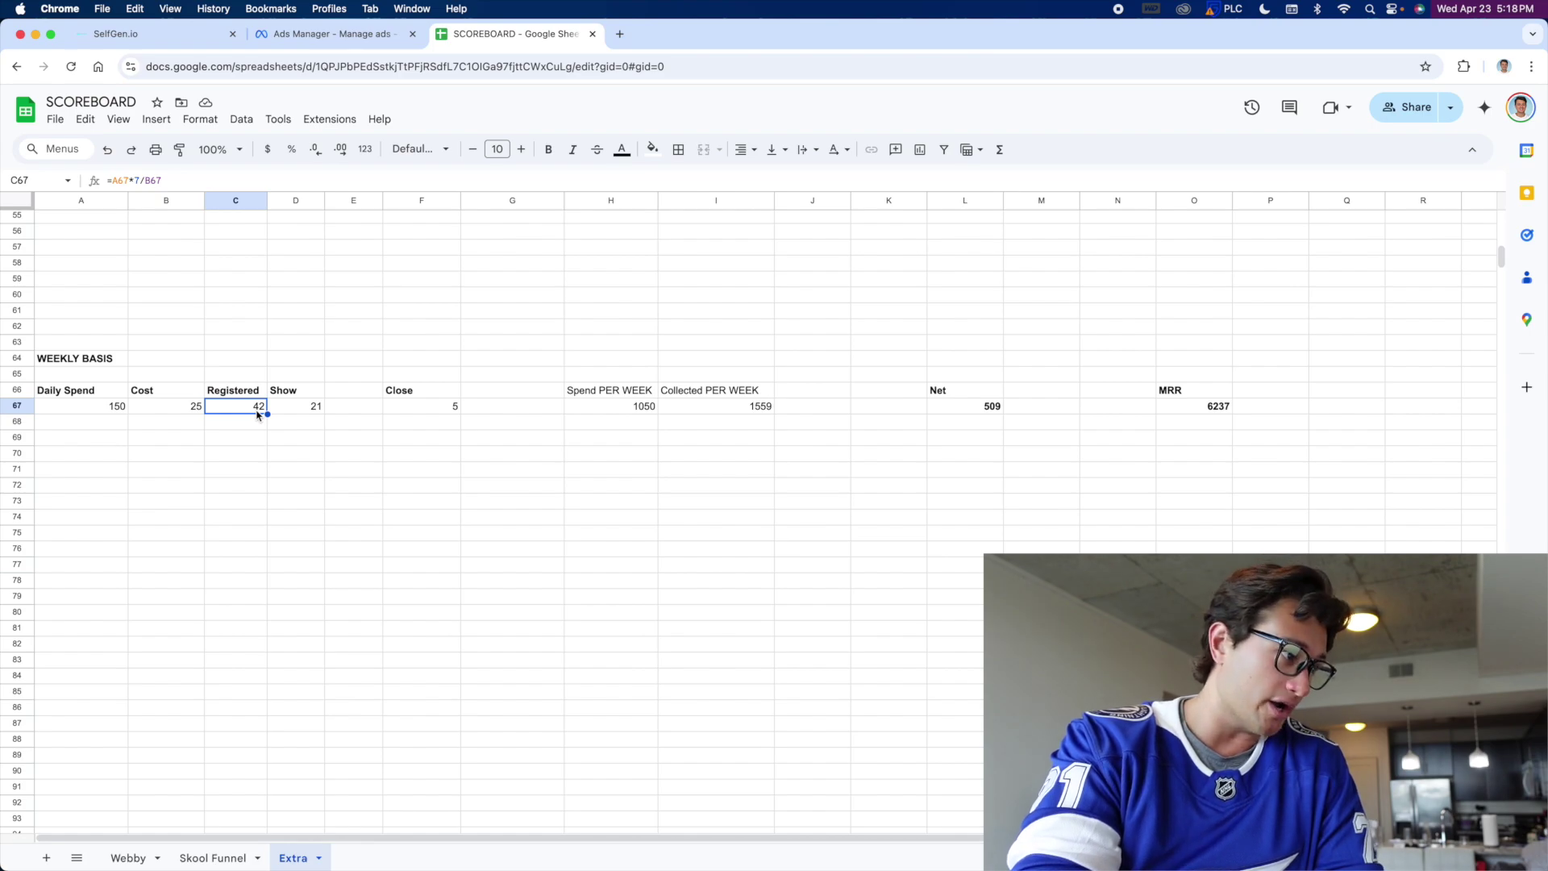
pyautogui.click(540, 363)
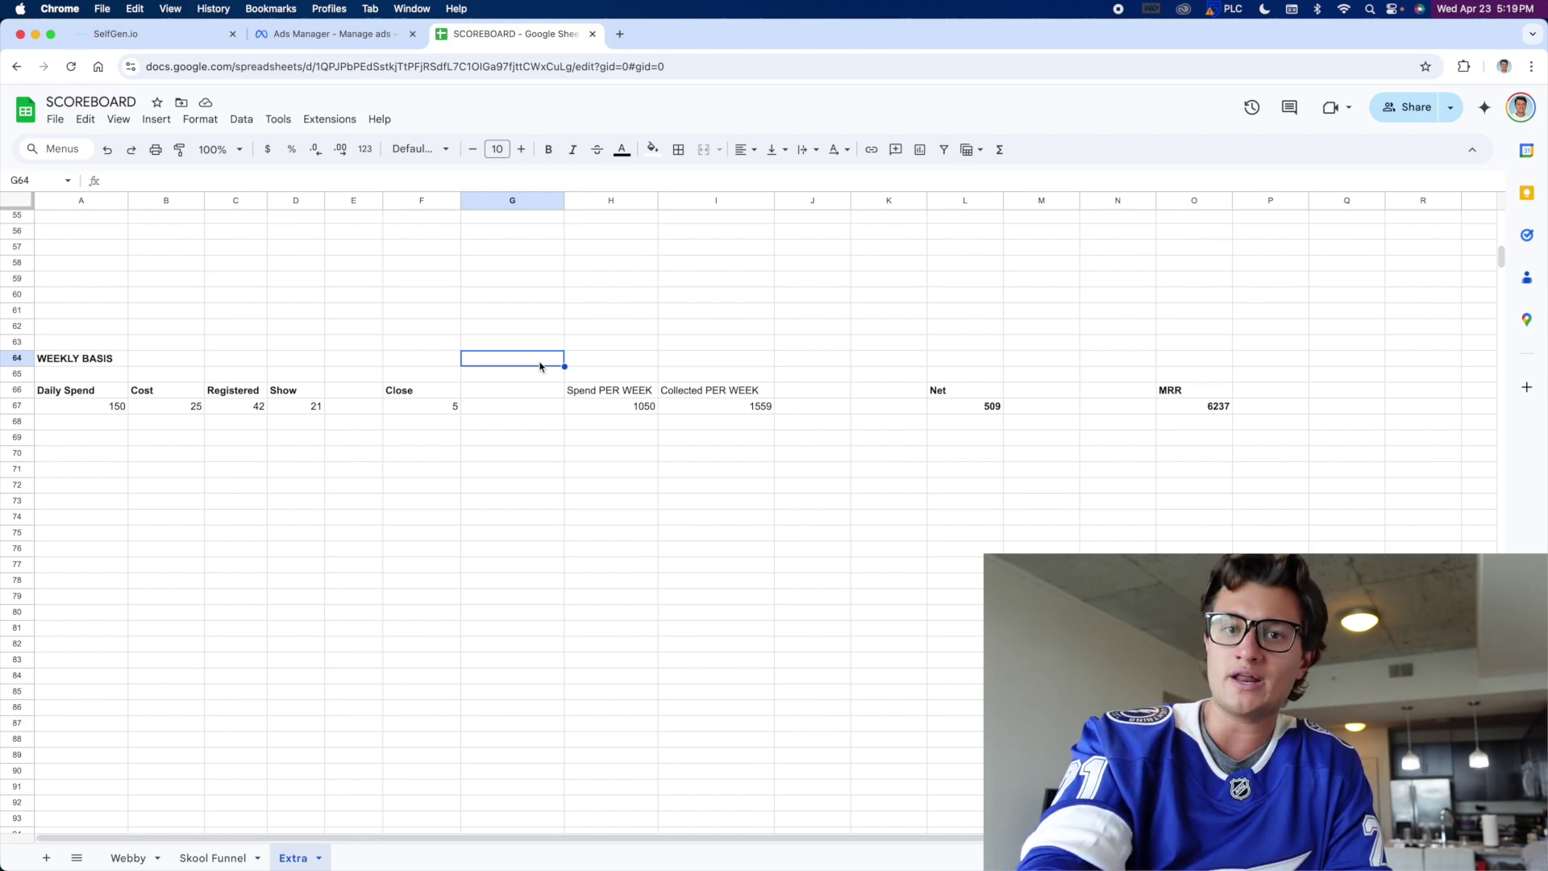
pyautogui.click(823, 350)
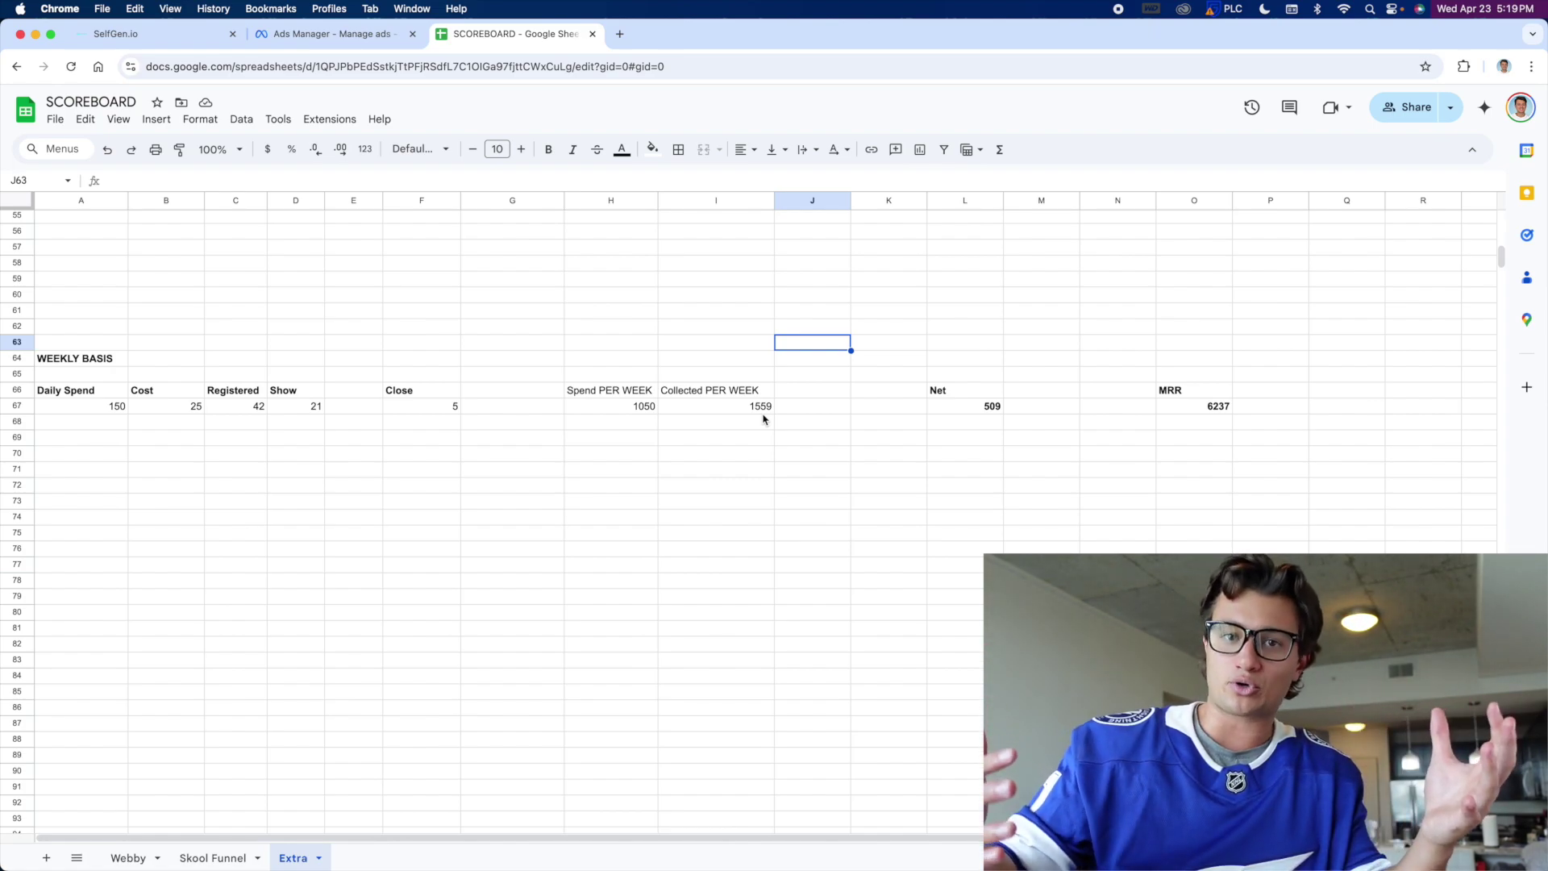
pyautogui.click(600, 360)
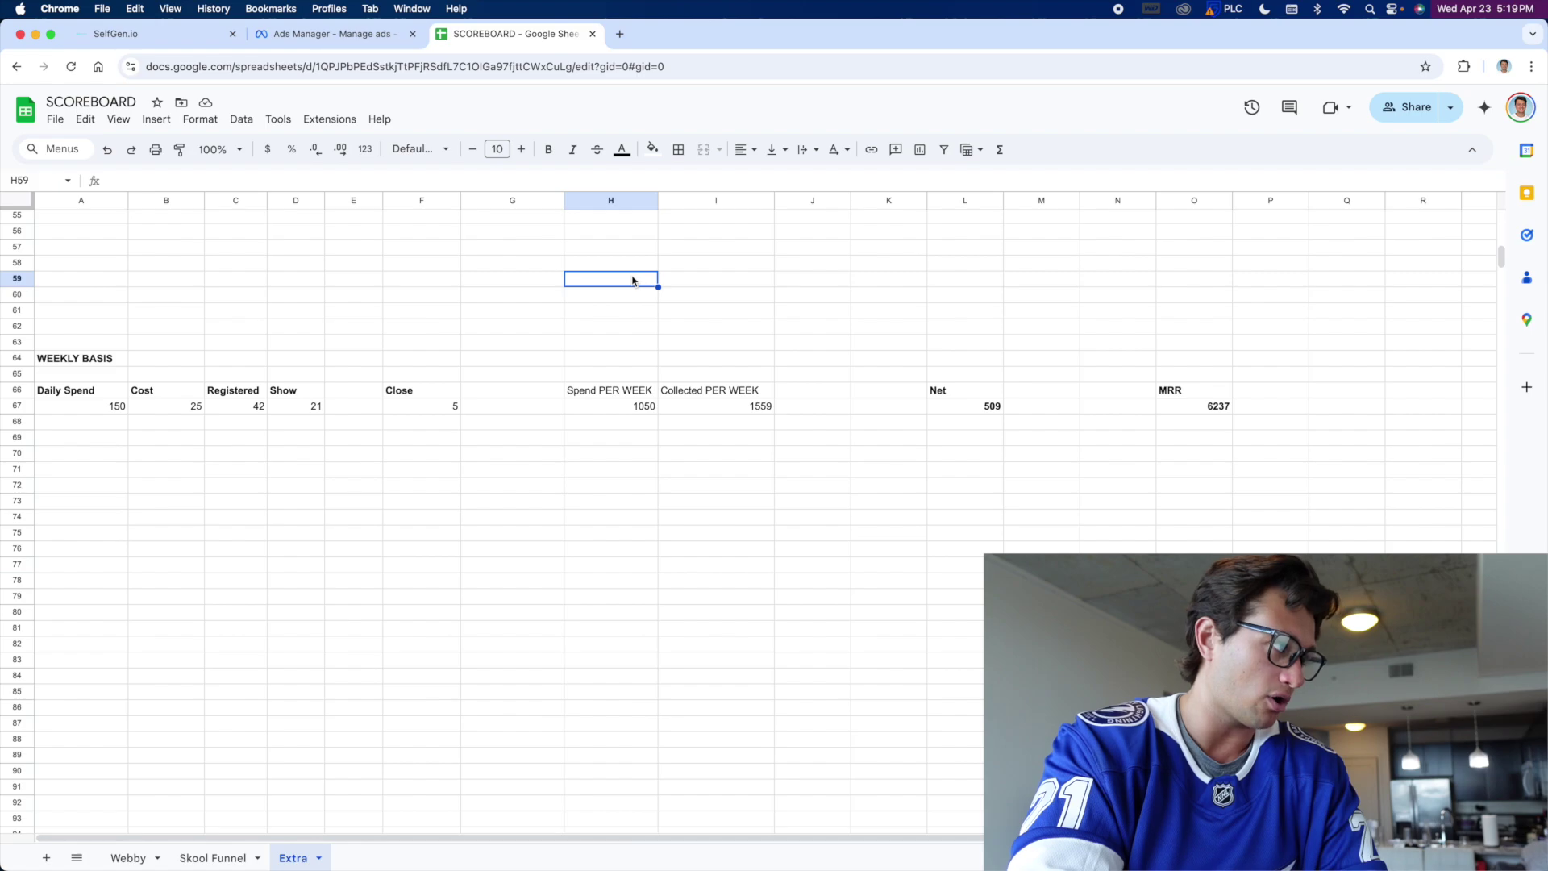
# Step: Set the Daily Spend to 200 and the Cost to 20 in row 67, and check the recalculated Registered figure
pyautogui.click(93, 410)
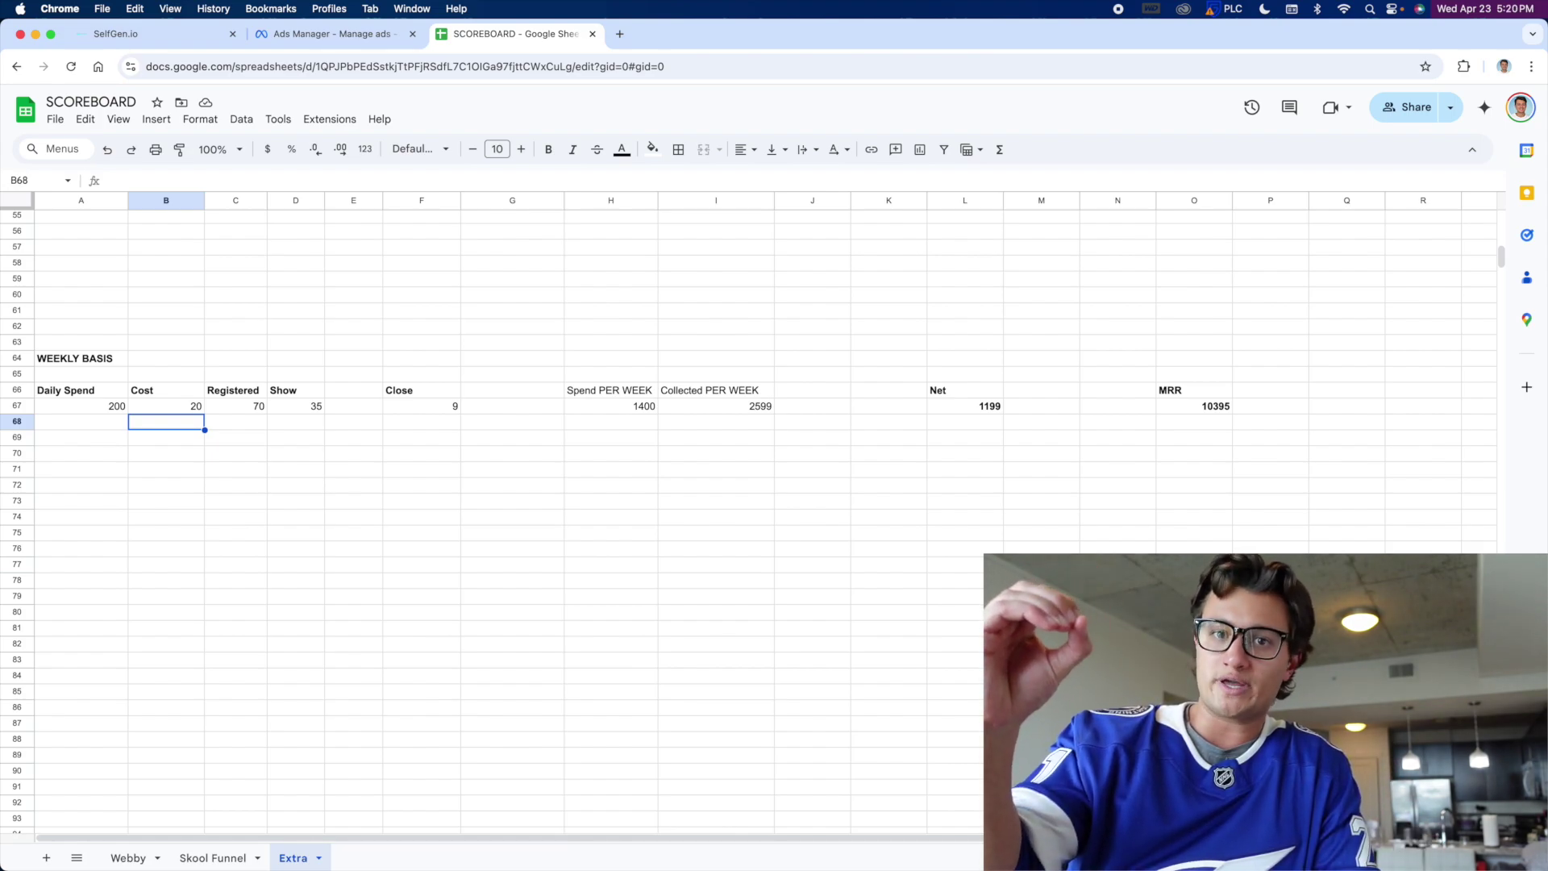
pyautogui.click(166, 410)
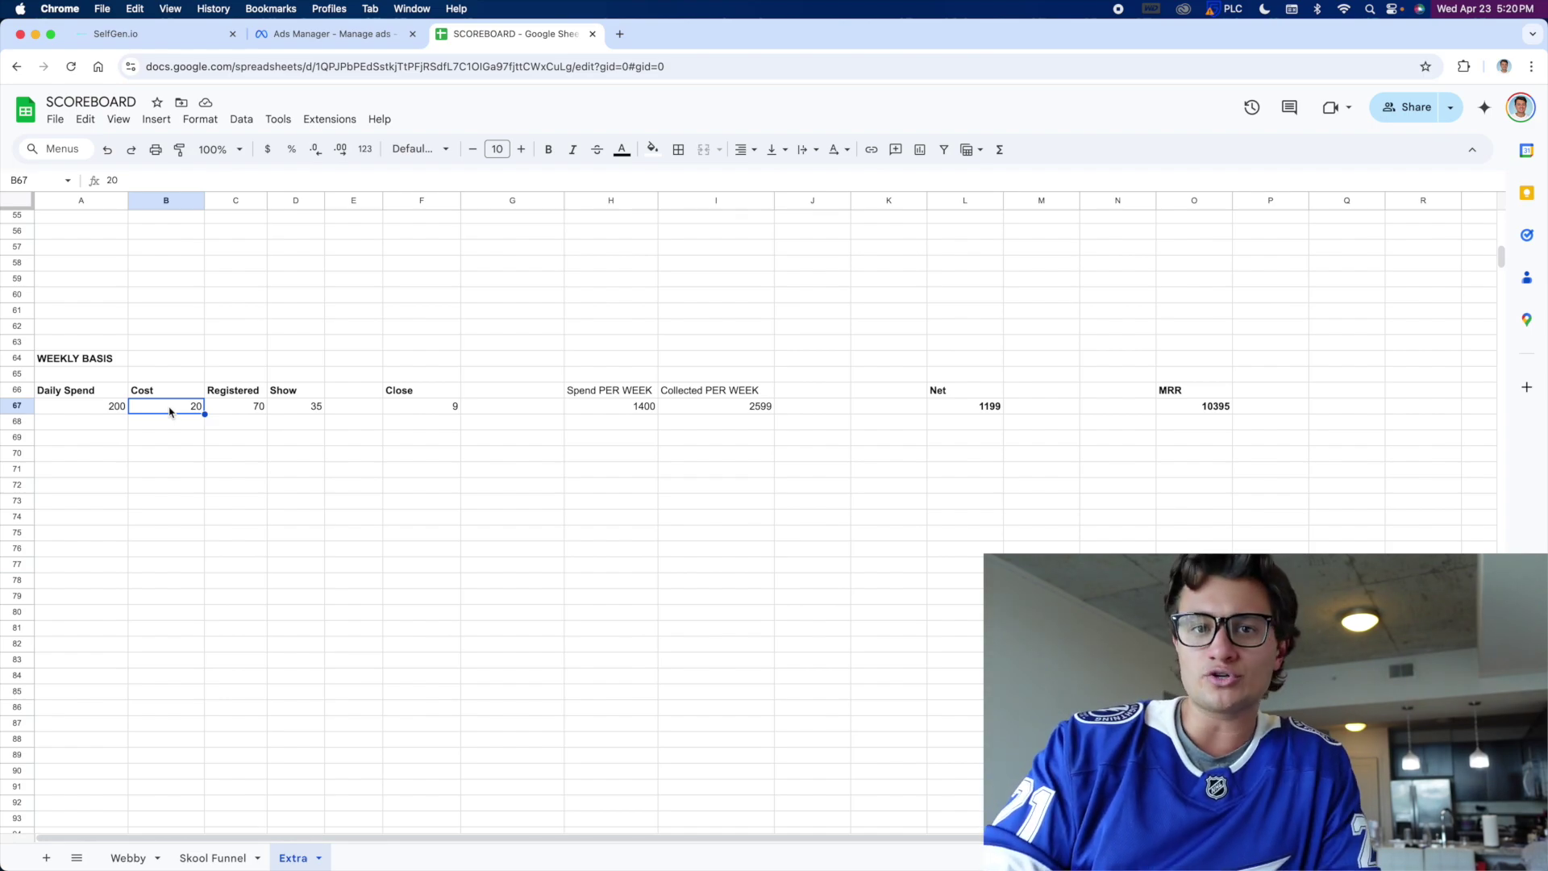
pyautogui.click(85, 412)
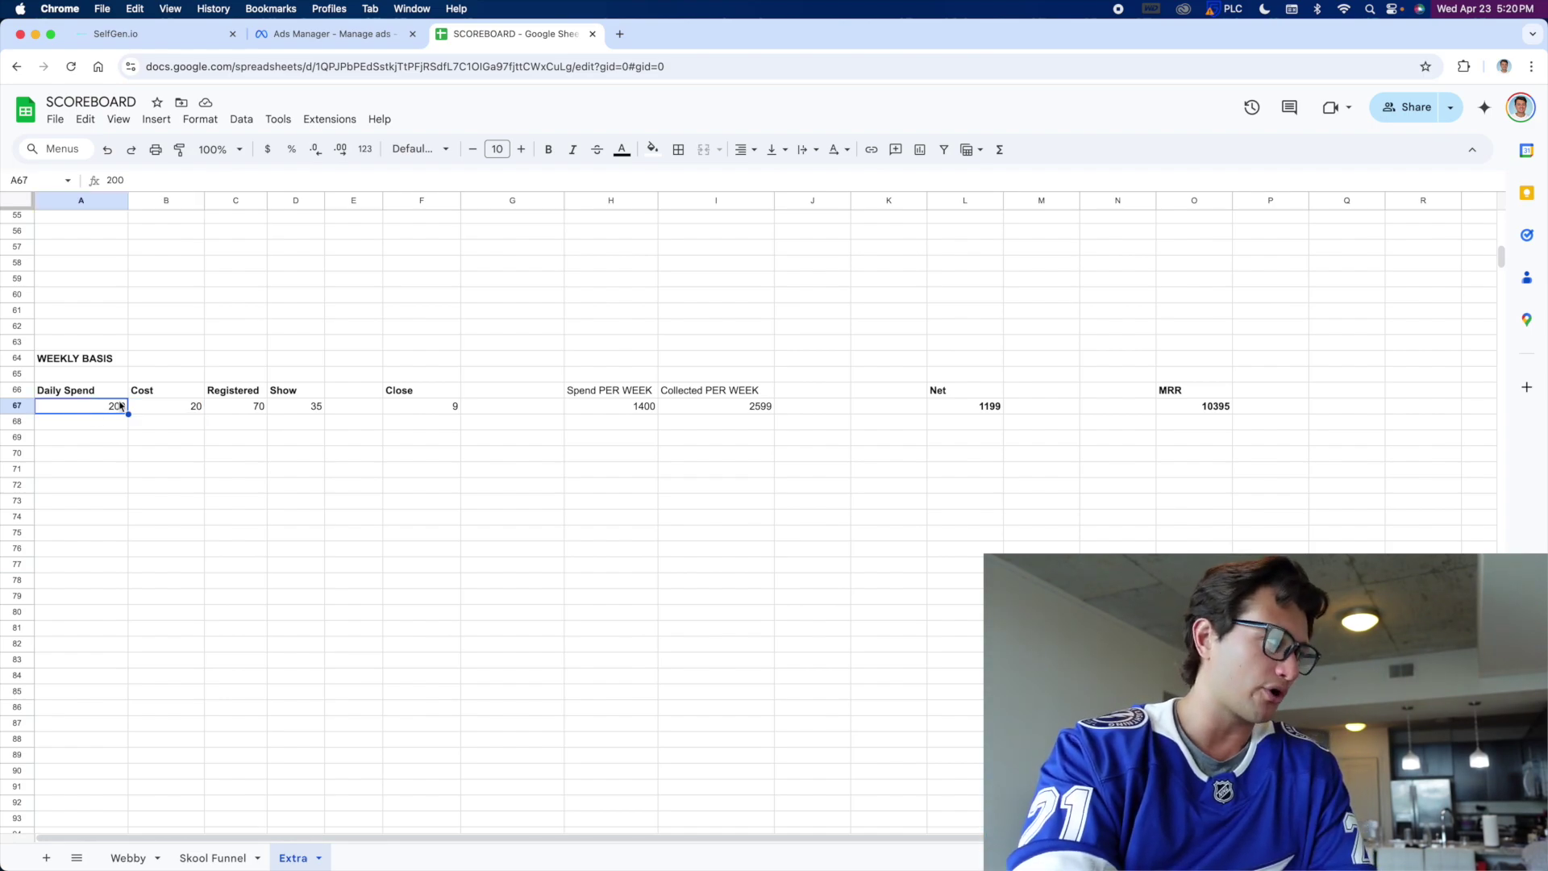
pyautogui.click(233, 410)
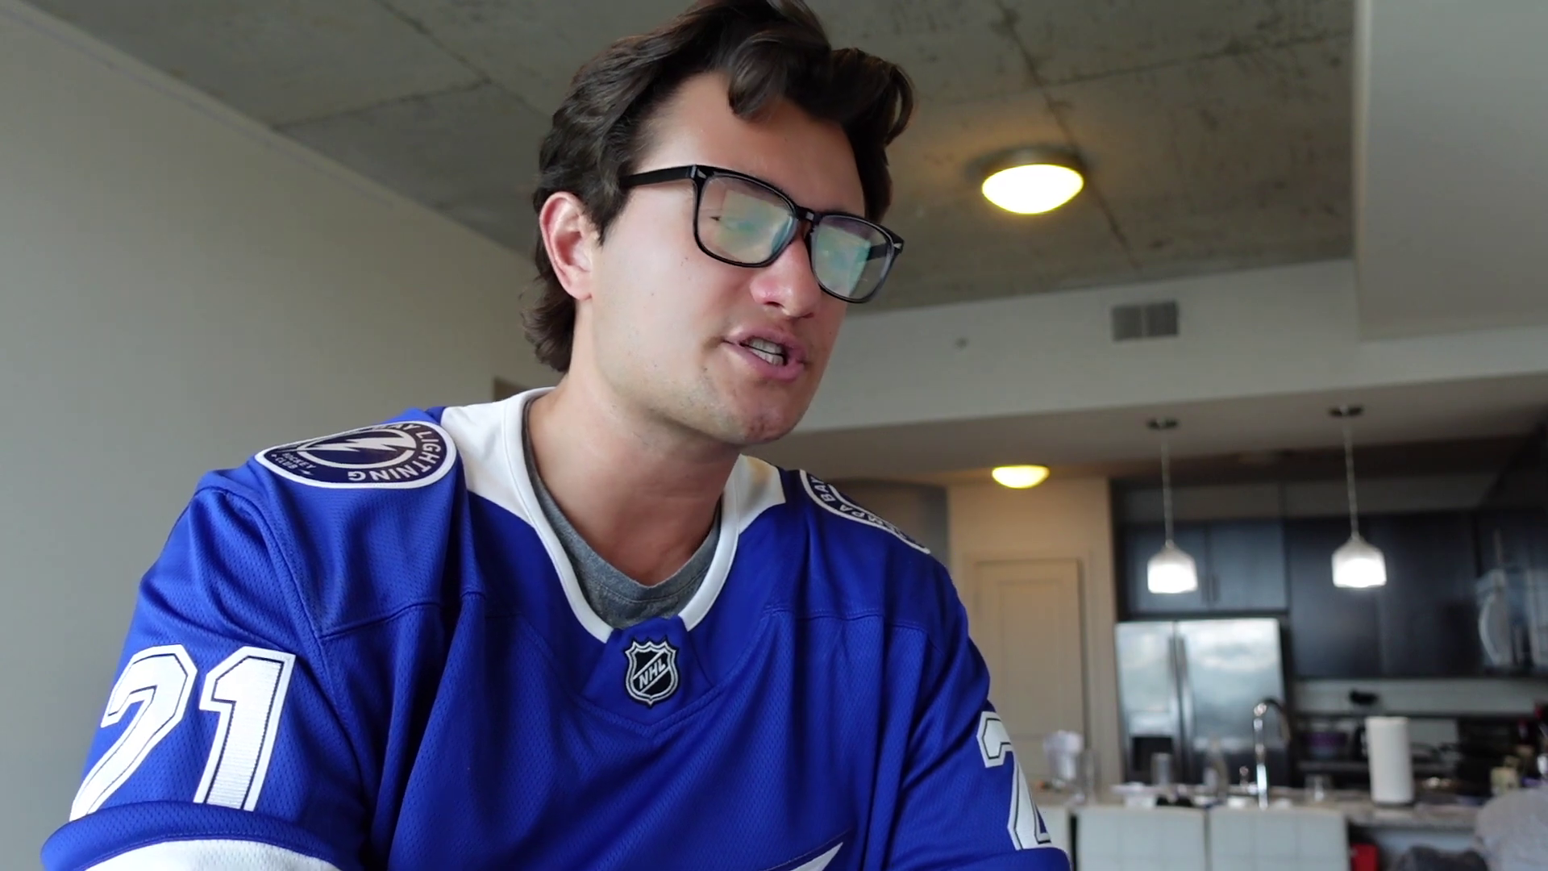